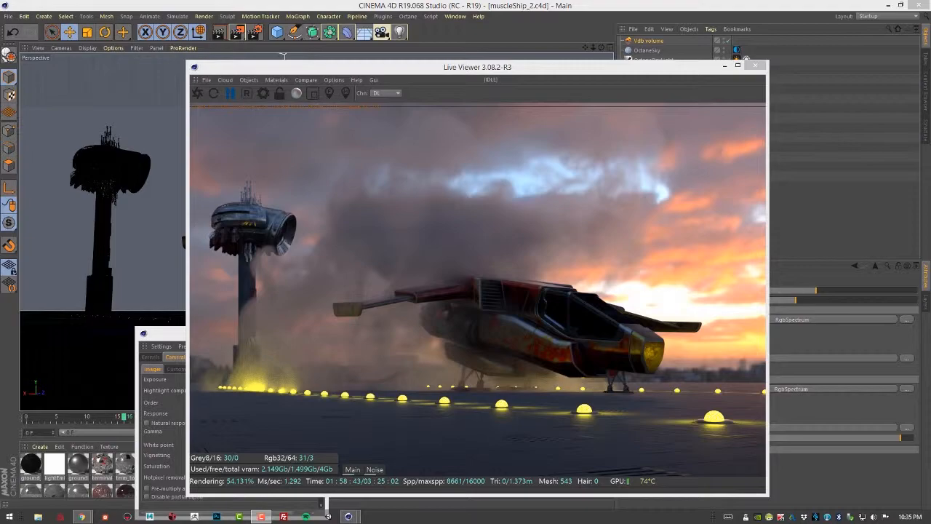
Browse the OpenVDB website's home page and the sample models on its Download page.
{"action": "left_click_drag", "start_coordinate": [930, 32], "coordinate": [307, 31]}
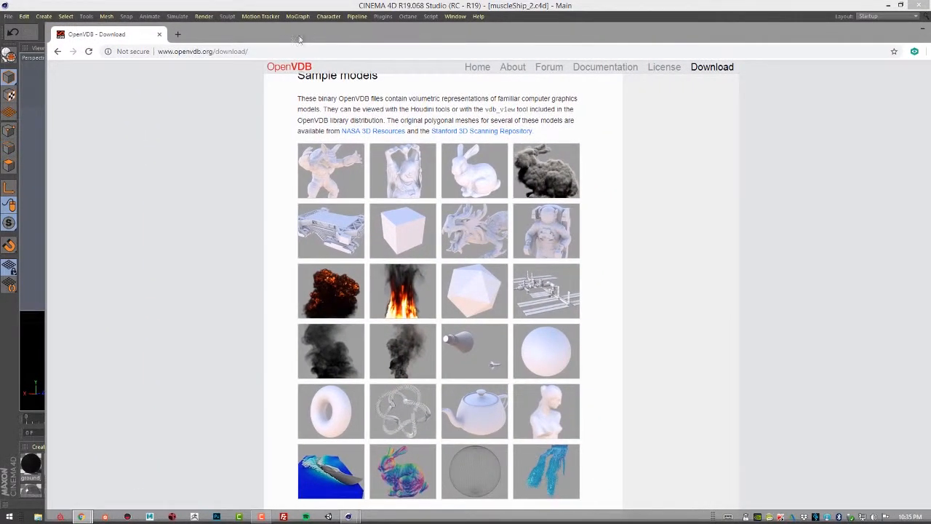
{"action": "left_click", "coordinate": [486, 69]}
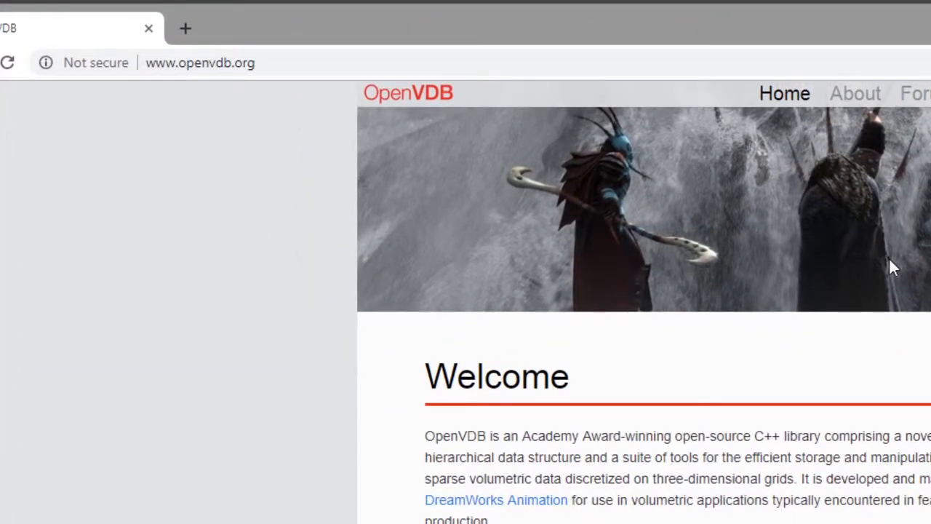
{"action": "scroll", "coordinate": [889, 258], "scroll_direction": "down", "scroll_amount": 8}
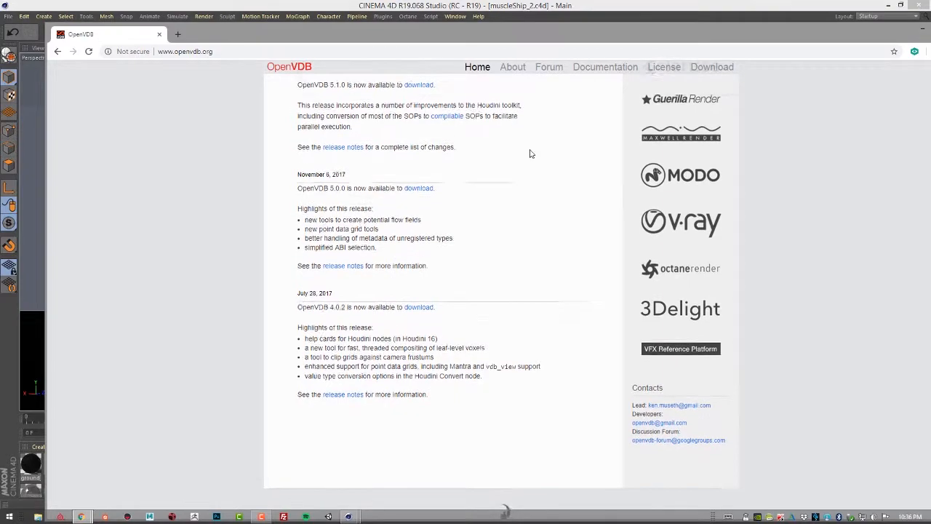
{"action": "scroll", "coordinate": [529, 151], "scroll_direction": "up", "scroll_amount": 8}
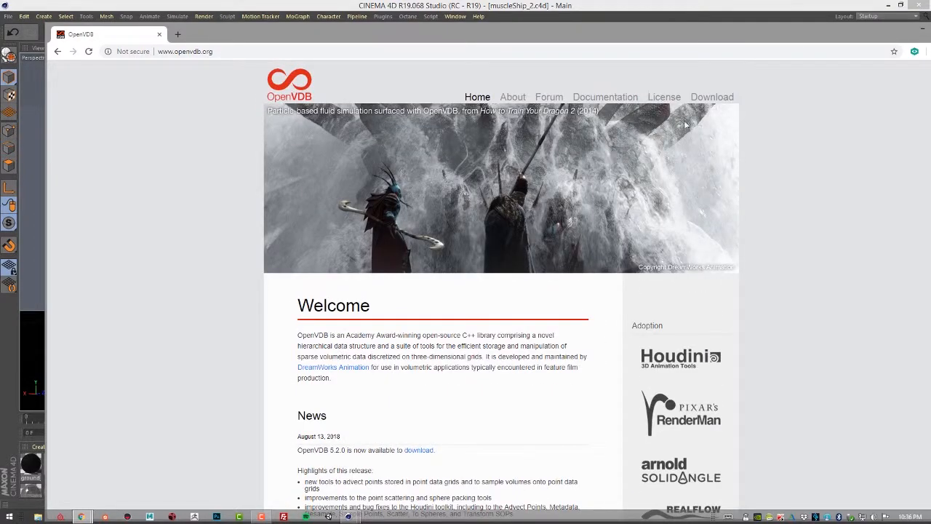
{"action": "left_click", "coordinate": [712, 97]}
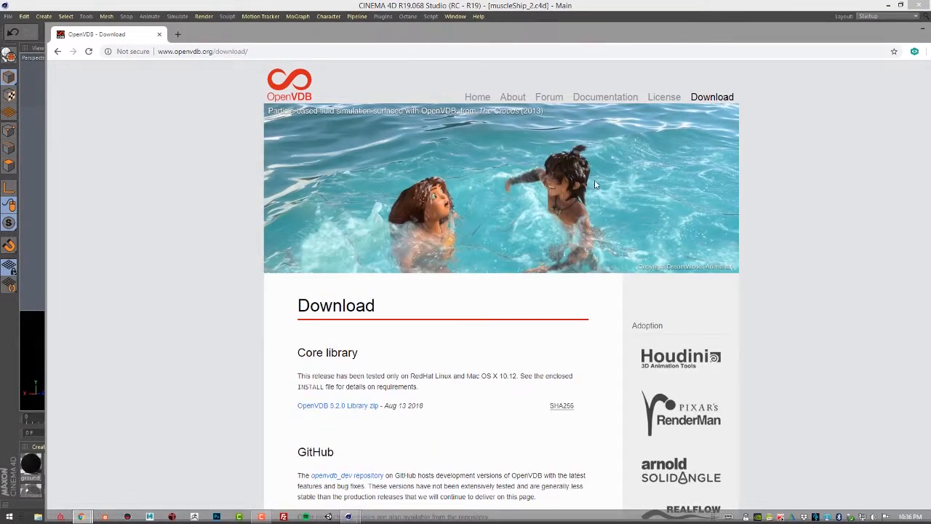
{"action": "scroll", "coordinate": [594, 184], "scroll_direction": "down", "scroll_amount": 15}
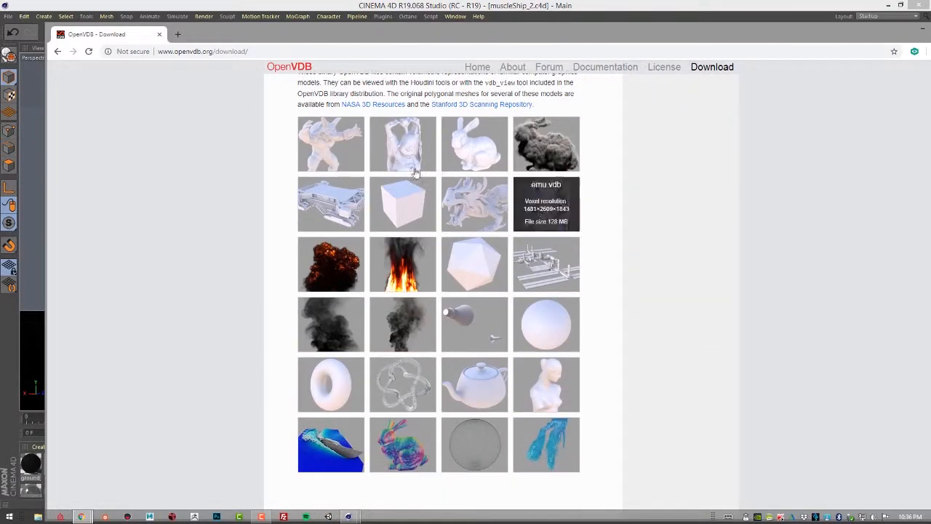
{"action": "mouse_move", "coordinate": [485, 187]}
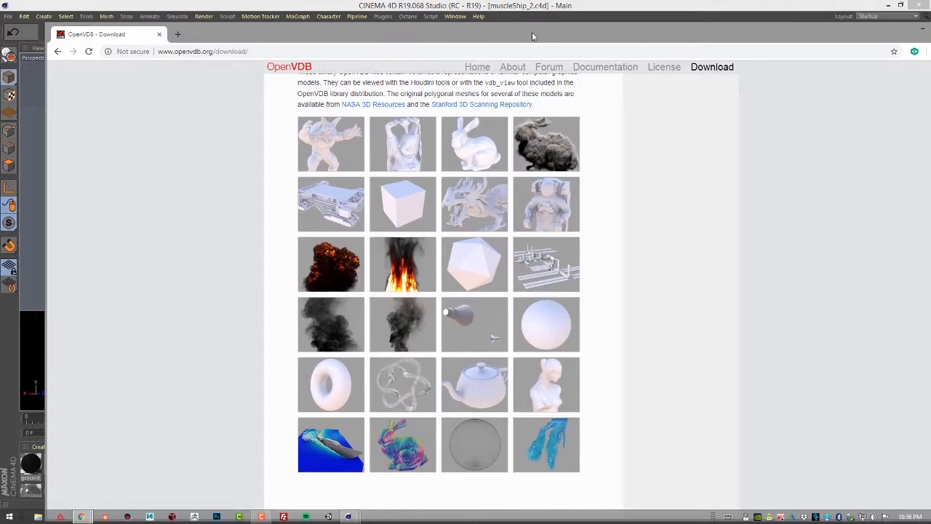
{"action": "left_click_drag", "start_coordinate": [531, 32], "coordinate": [930, 145]}
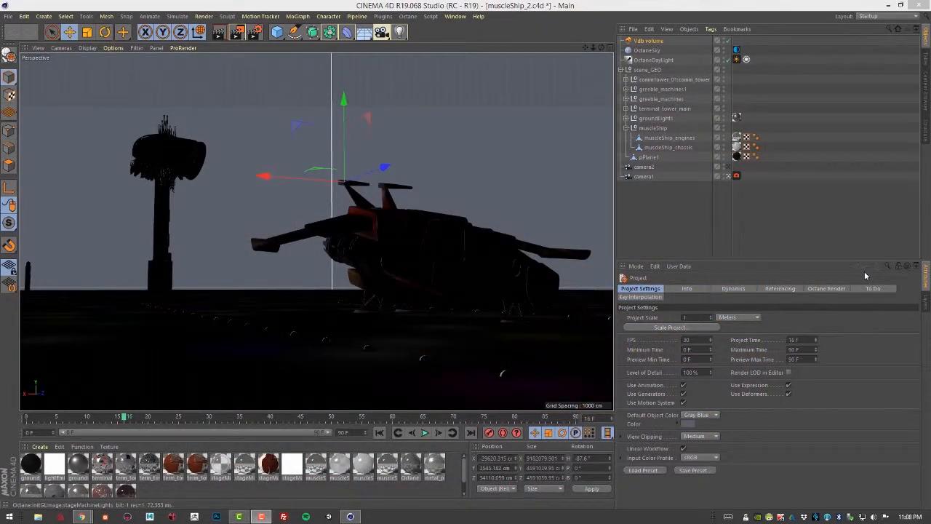
Delete the existing Vdb volume from the scene and add a new Octane Vdb Volume object.
{"action": "left_click", "coordinate": [640, 42]}
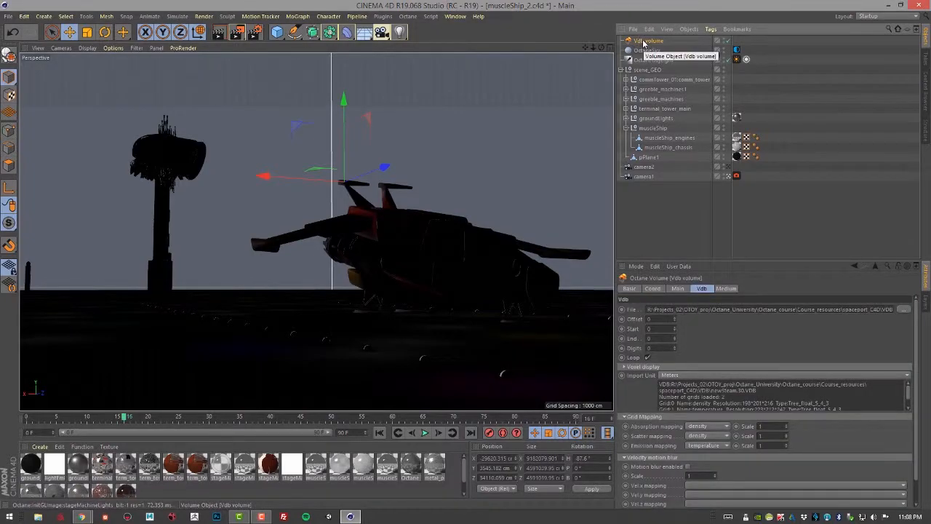
{"action": "key", "text": "Delete"}
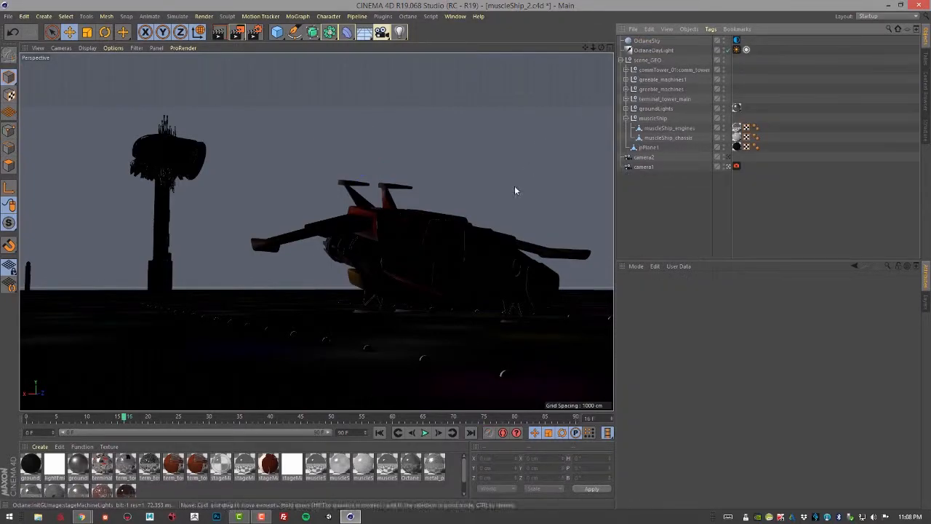
{"action": "left_click_drag", "start_coordinate": [490, 211], "coordinate": [489, 233], "text": "alt"}
{"action": "right_click_drag", "start_coordinate": [511, 222], "coordinate": [413, 207], "text": "alt"}
{"action": "left_click_drag", "start_coordinate": [413, 211], "coordinate": [434, 234], "text": "alt"}
{"action": "left_click", "coordinate": [410, 17]}
{"action": "left_click", "coordinate": [421, 28]}
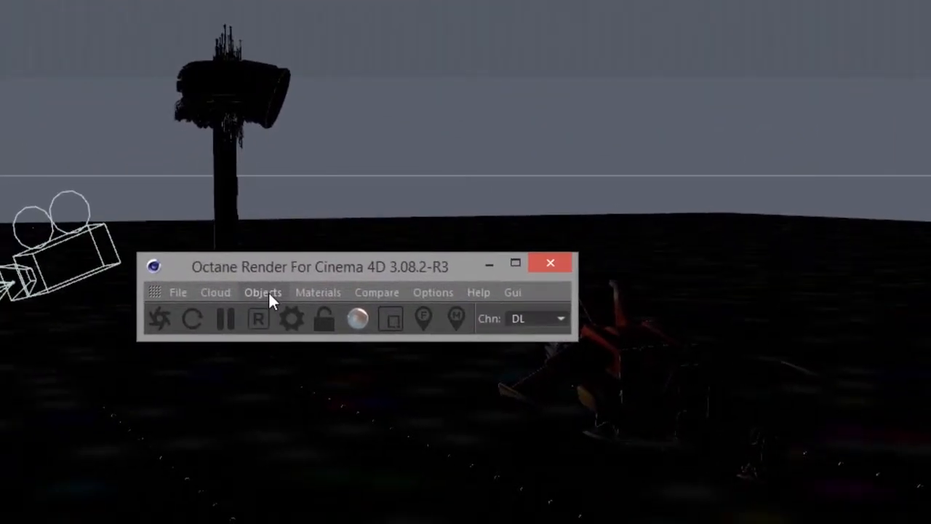
{"action": "left_click", "coordinate": [269, 294]}
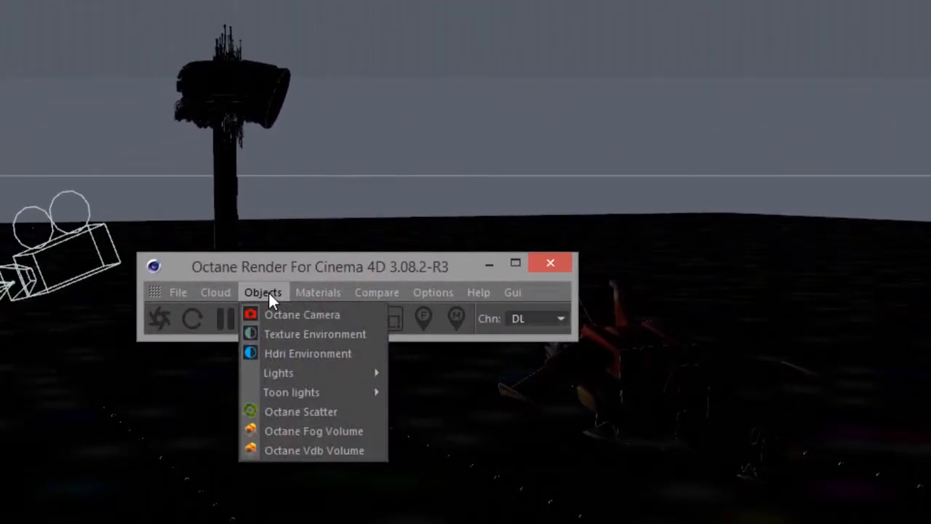
{"action": "left_click", "coordinate": [320, 450]}
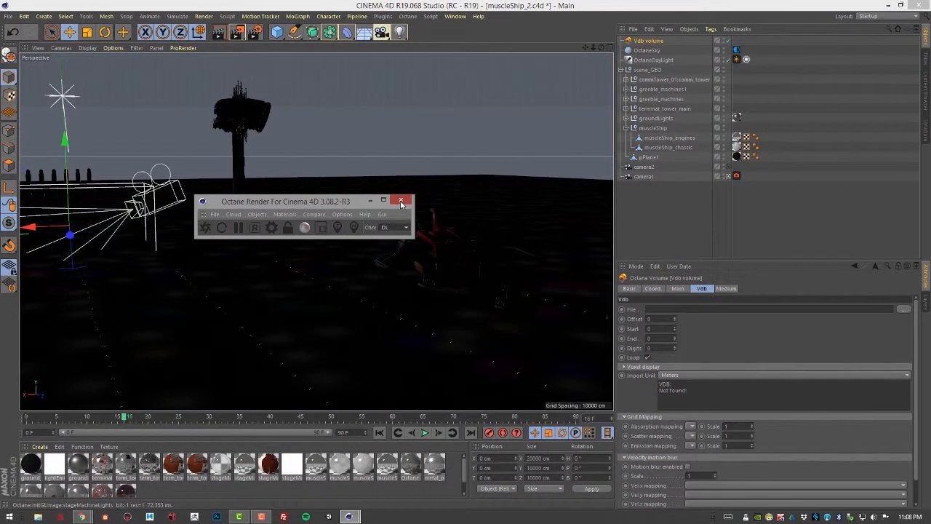
{"action": "left_click", "coordinate": [40, 295]}
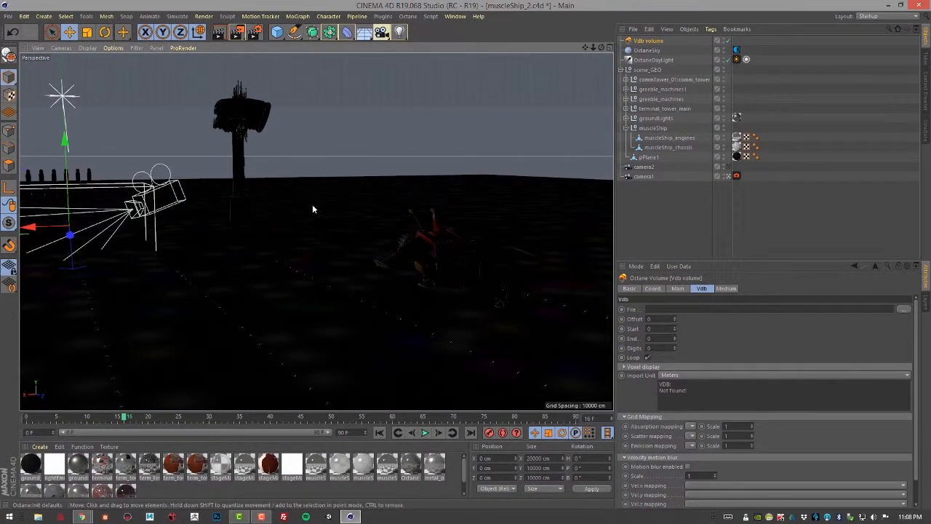
Move the Vdb volume beside the ship, to about X -28646 cm, Y 2460 cm, Z 53132 cm.
{"action": "left_click_drag", "start_coordinate": [427, 218], "coordinate": [371, 215], "text": "alt"}
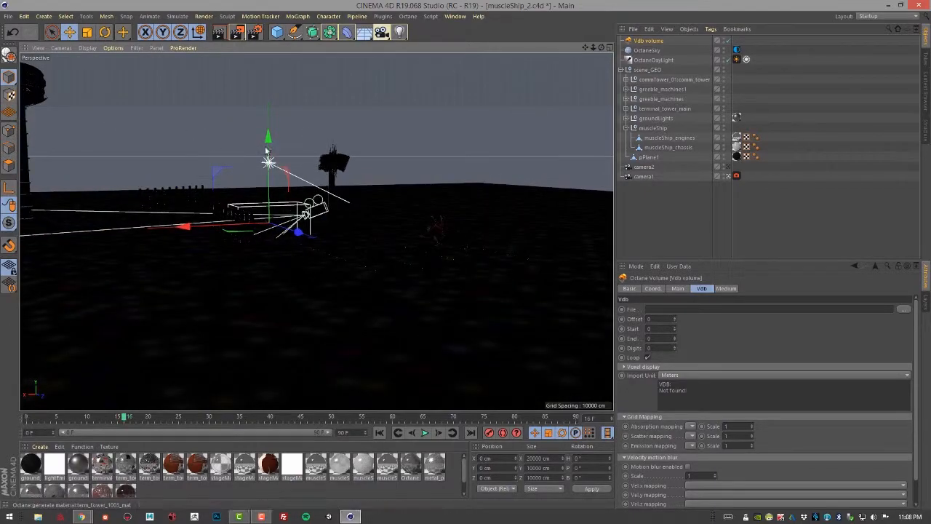
{"action": "left_click_drag", "start_coordinate": [275, 111], "coordinate": [274, 44]}
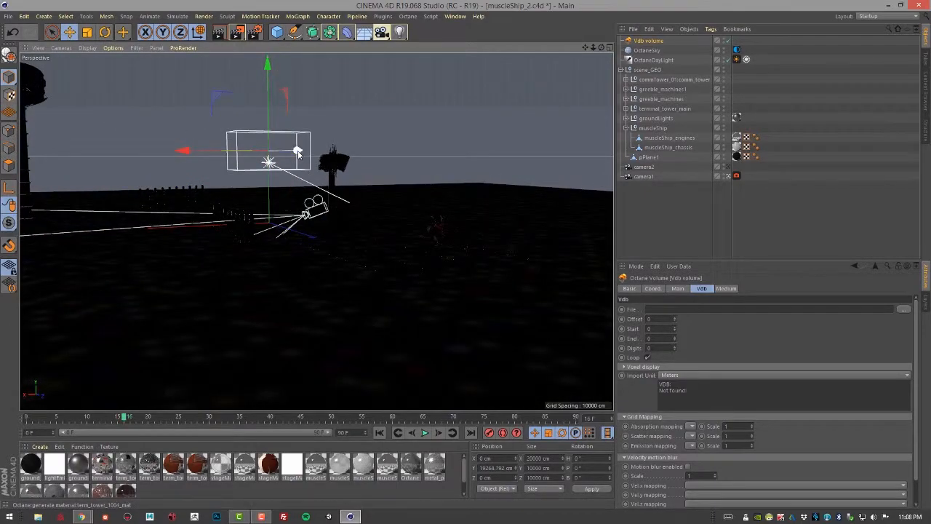
{"action": "left_click_drag", "start_coordinate": [407, 195], "coordinate": [419, 111]}
{"action": "left_click_drag", "start_coordinate": [454, 83], "coordinate": [448, 227]}
{"action": "right_click_drag", "start_coordinate": [448, 227], "coordinate": [480, 254], "text": "alt"}
{"action": "left_click_drag", "start_coordinate": [322, 327], "coordinate": [486, 302]}
{"action": "right_click_drag", "start_coordinate": [490, 303], "coordinate": [579, 322], "text": "alt"}
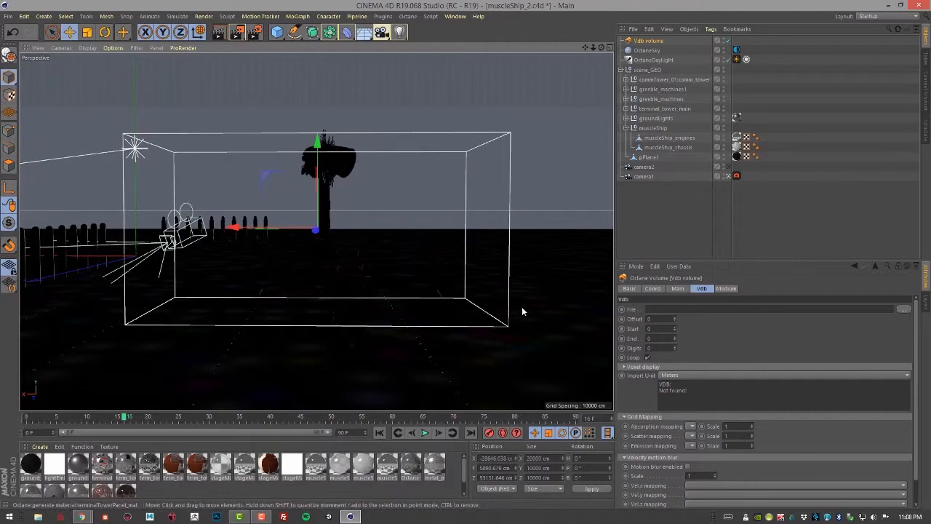
{"action": "left_click_drag", "start_coordinate": [445, 270], "coordinate": [482, 281], "text": "alt"}
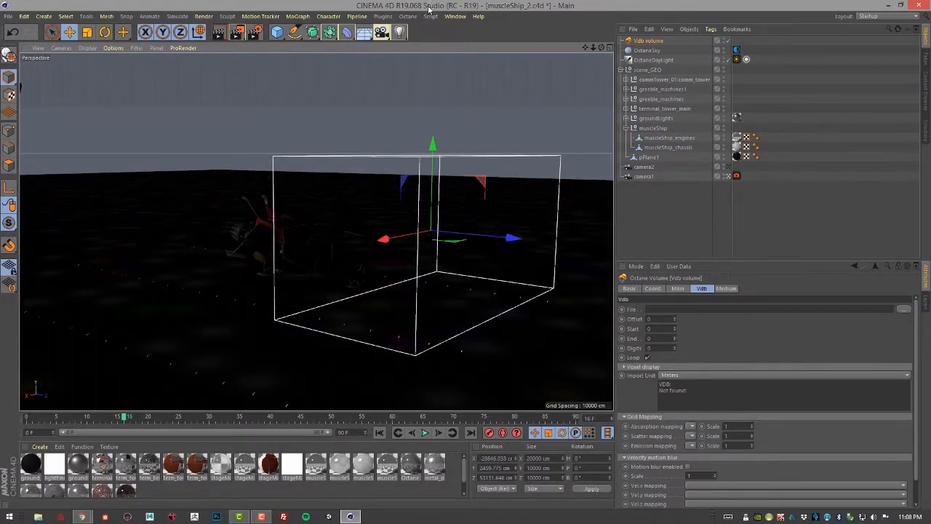
Open Octane's Live Viewer and load newSteam.30.VDB as the Vdb volume's file.
{"action": "left_click", "coordinate": [408, 16]}
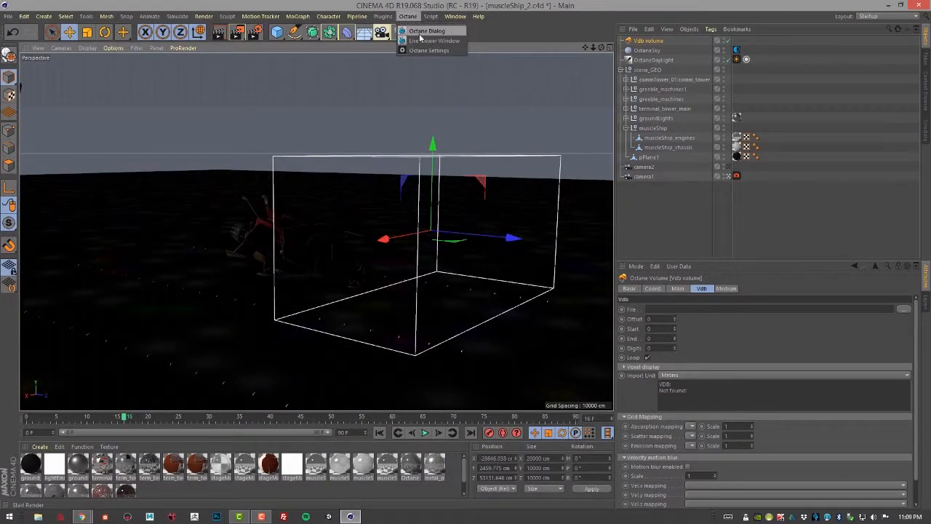
{"action": "left_click", "coordinate": [420, 42]}
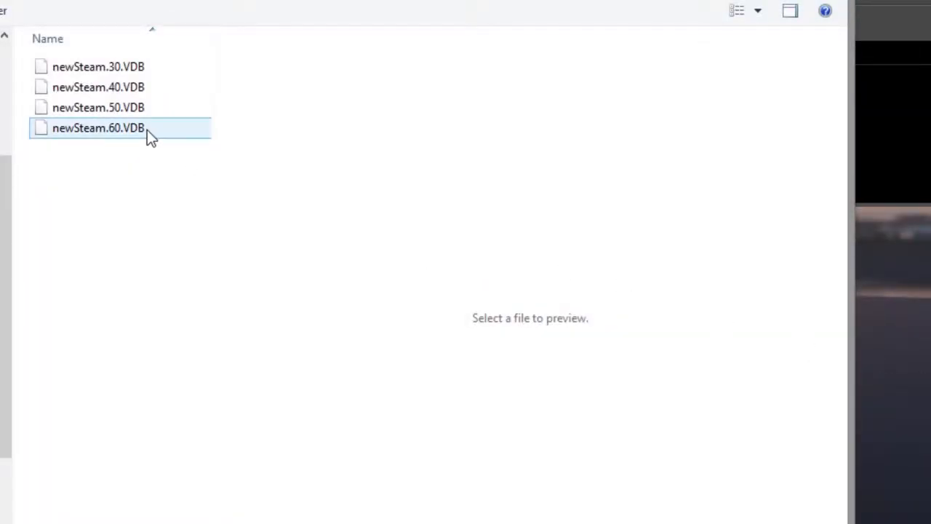
{"action": "left_click", "coordinate": [131, 87]}
{"action": "left_click", "coordinate": [134, 72]}
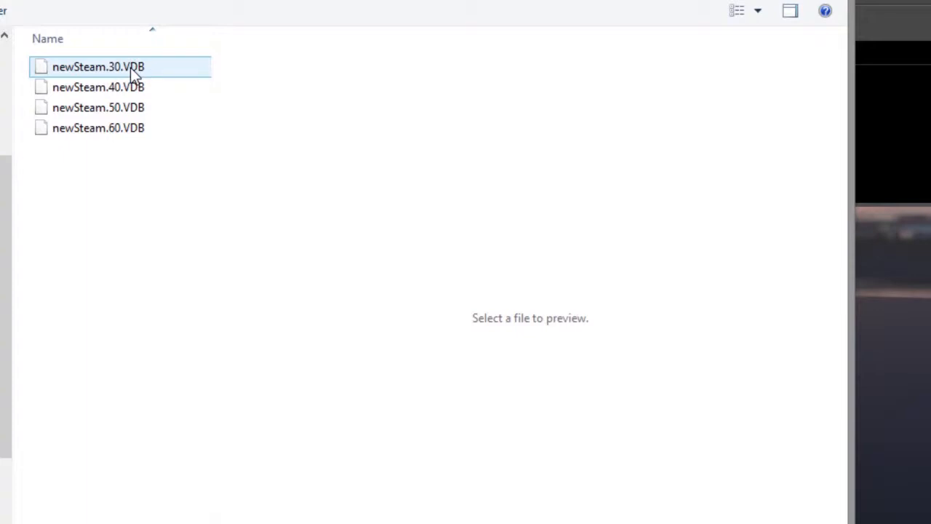
{"action": "left_click", "coordinate": [130, 69]}
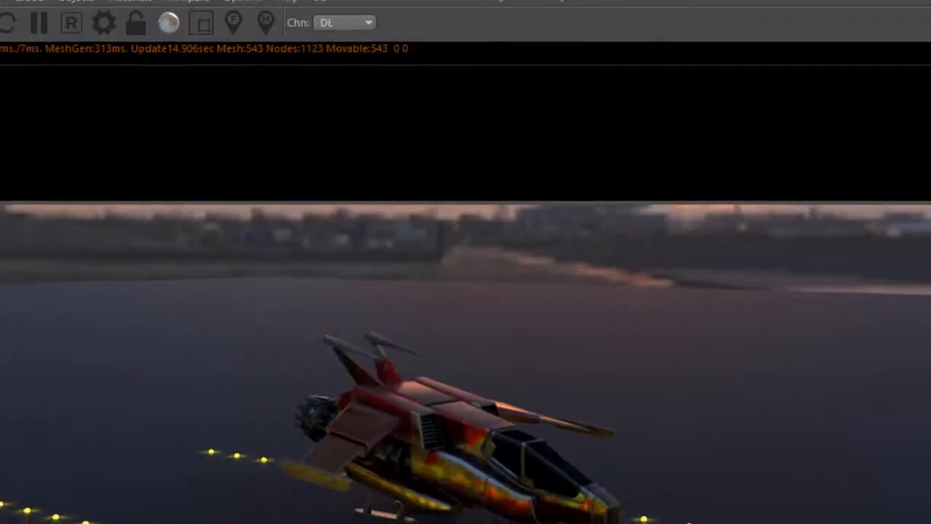
Set the Vdb volume's scale to 100 on the X, Y and Z axes.
{"action": "left_click_drag", "start_coordinate": [470, 33], "coordinate": [253, 28]}
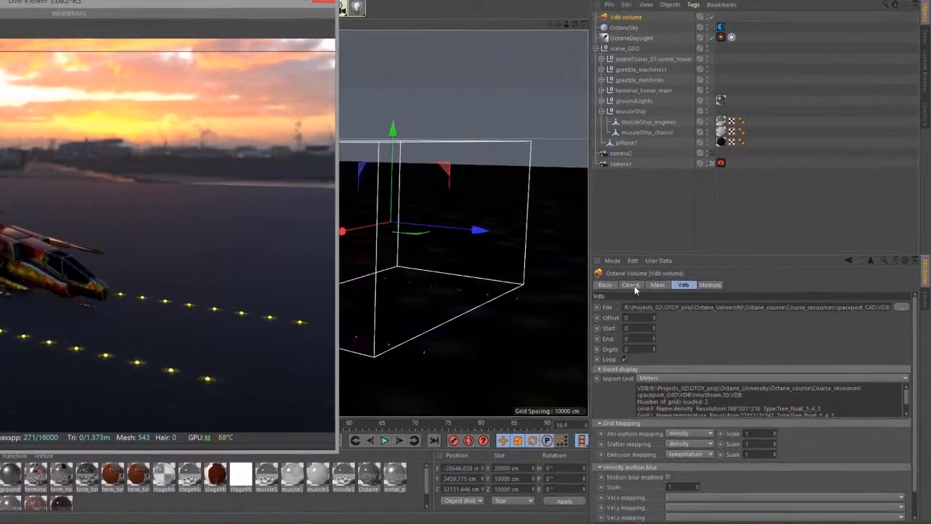
{"action": "left_click", "coordinate": [653, 289]}
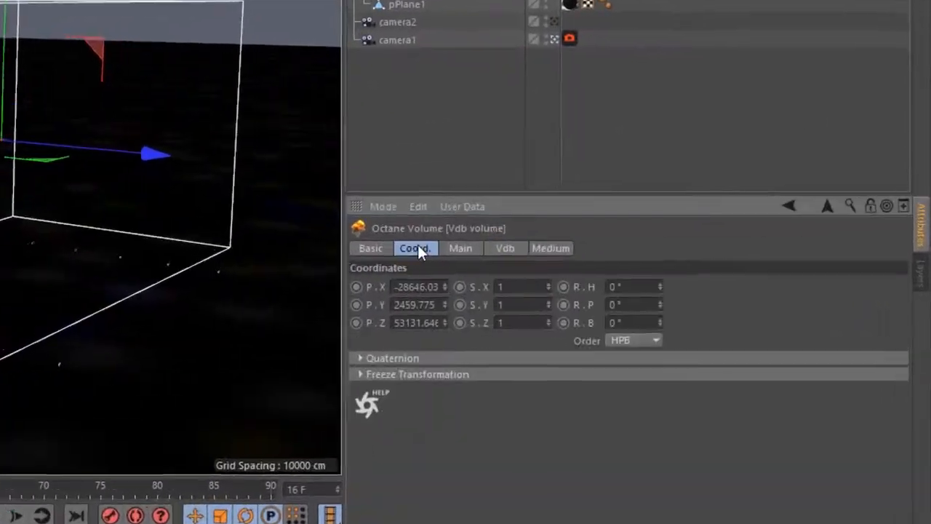
{"action": "type", "text": "100"}
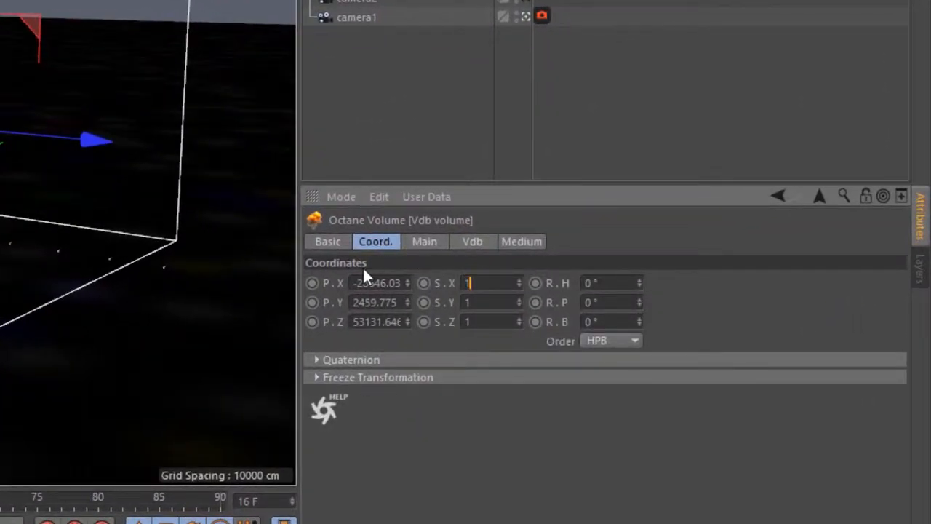
{"action": "key", "text": "Return"}
{"action": "left_click_drag", "start_coordinate": [481, 308], "coordinate": [391, 286]}
{"action": "type", "text": "100"}
{"action": "key", "text": "Return"}
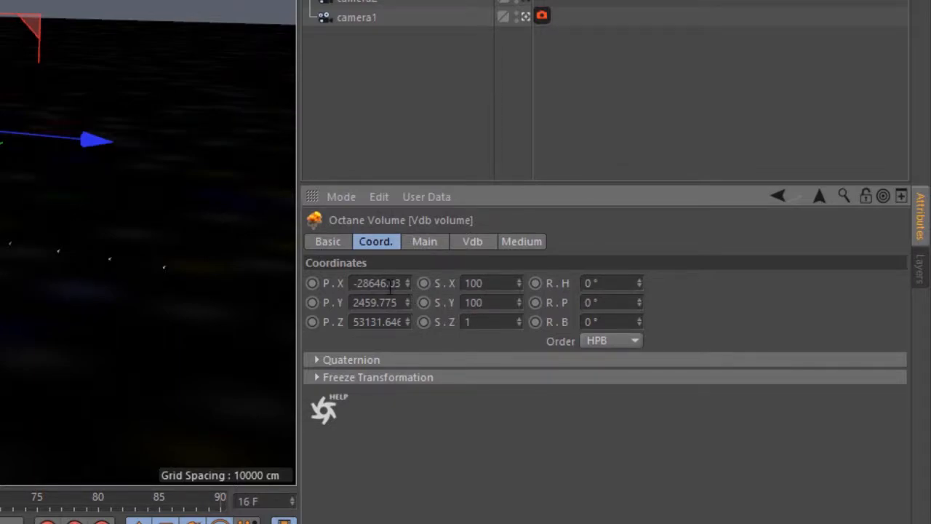
{"action": "left_click_drag", "start_coordinate": [491, 328], "coordinate": [360, 308]}
{"action": "type", "text": "100"}
{"action": "key", "text": "Return"}
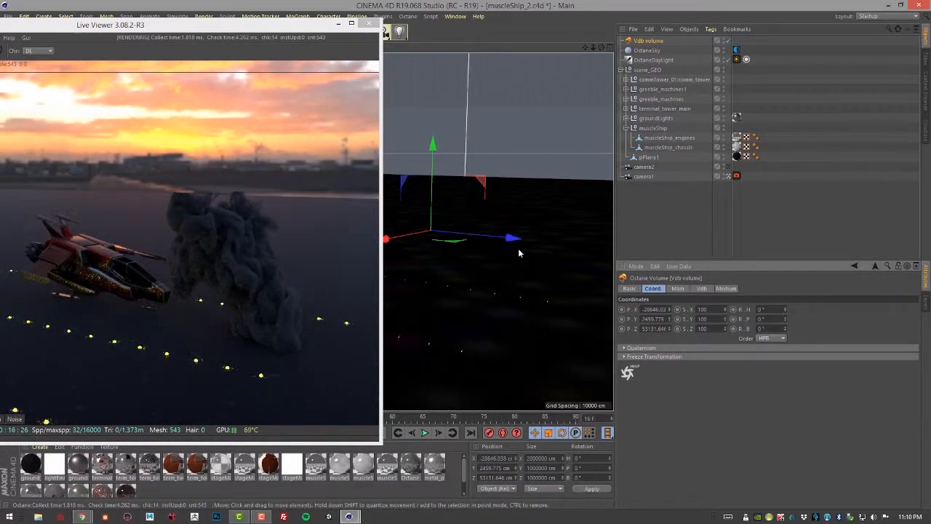
Examine the smoke in the live render and the Vdb volume's absorption, scatter and emission grid mappings with their scales.
{"action": "left_click_drag", "start_coordinate": [520, 244], "coordinate": [530, 244], "text": "alt"}
{"action": "right_click_drag", "start_coordinate": [531, 245], "coordinate": [536, 247], "text": "alt"}
{"action": "middle_click_drag", "start_coordinate": [536, 247], "coordinate": [526, 245], "text": "alt"}
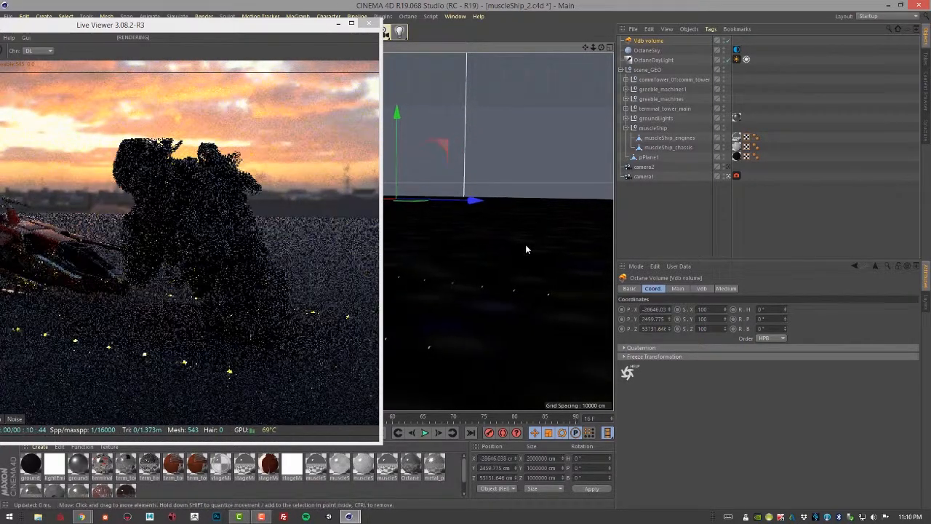
{"action": "left_click_drag", "start_coordinate": [270, 26], "coordinate": [463, 28]}
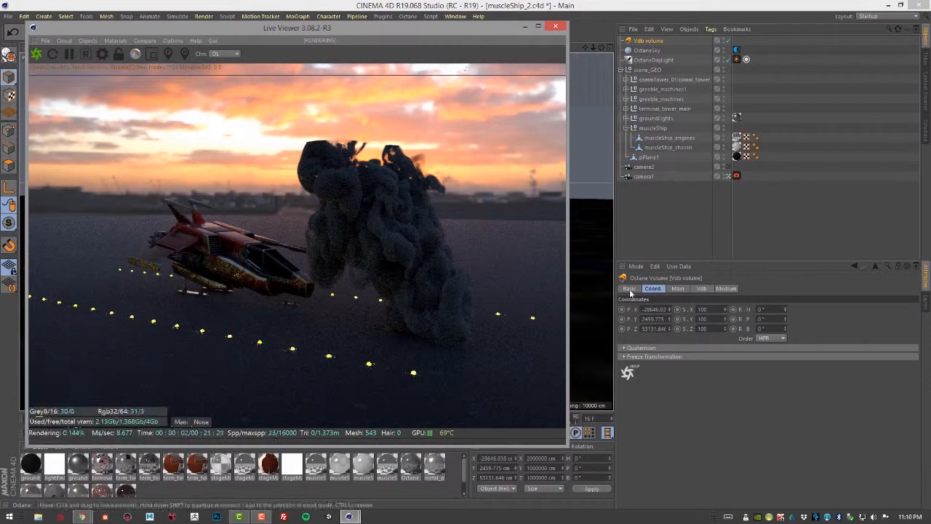
{"action": "left_click", "coordinate": [702, 289]}
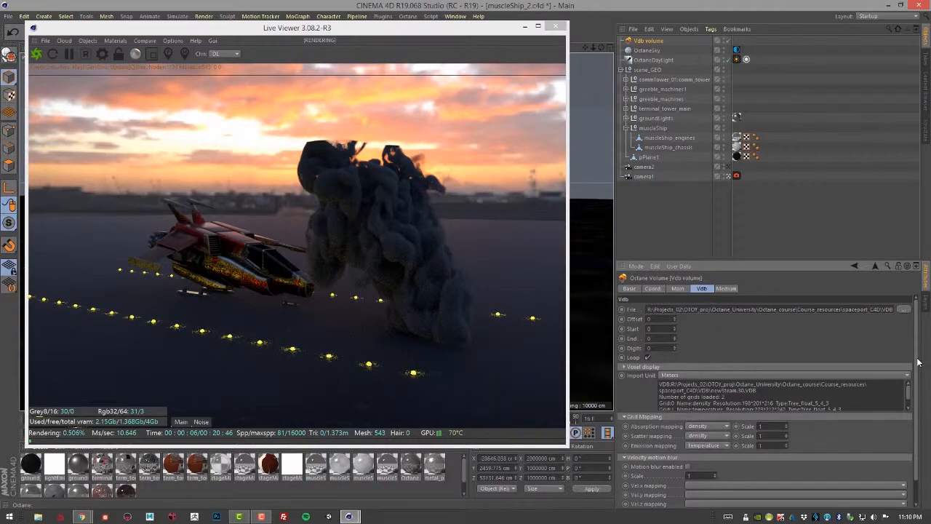
{"action": "scroll", "coordinate": [660, 350], "scroll_direction": "down", "scroll_amount": 2}
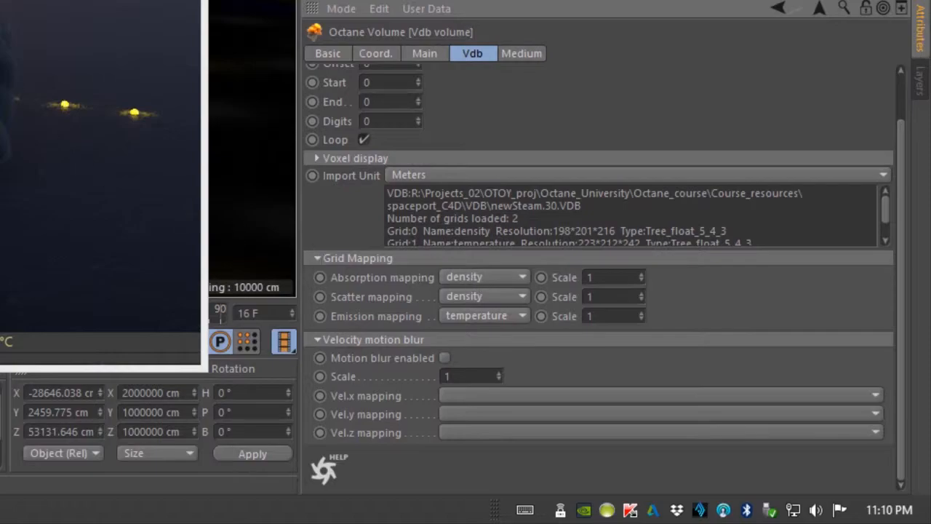
{"action": "left_click", "coordinate": [480, 276]}
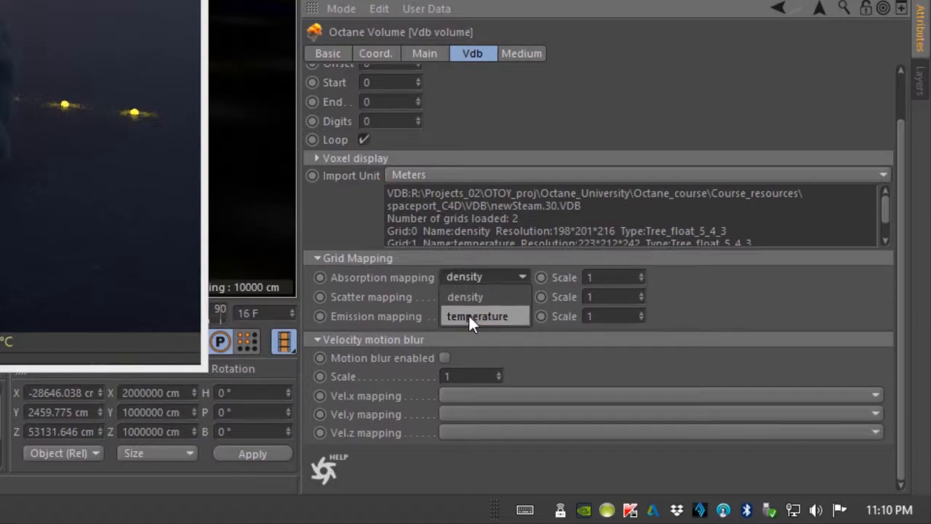
{"action": "left_click", "coordinate": [483, 277]}
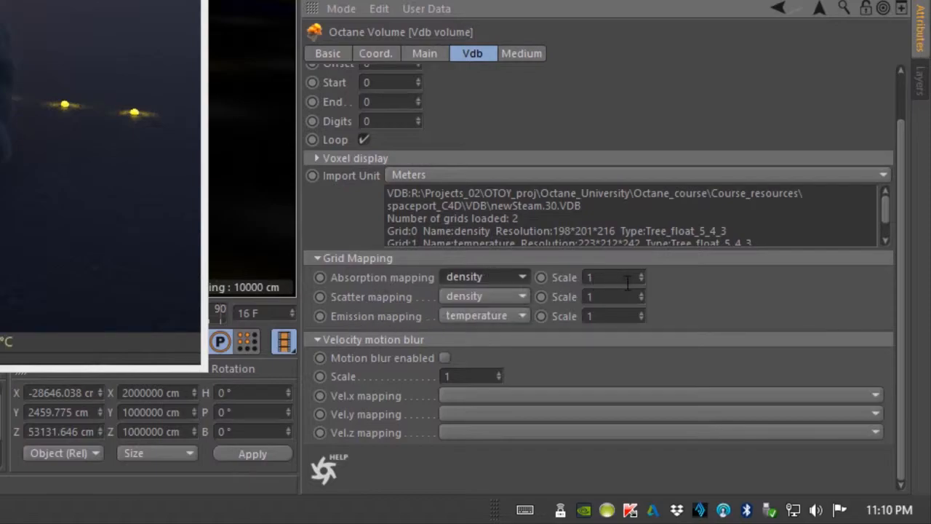
{"action": "left_click", "coordinate": [594, 281]}
{"action": "left_click", "coordinate": [592, 296]}
{"action": "left_click", "coordinate": [593, 315]}
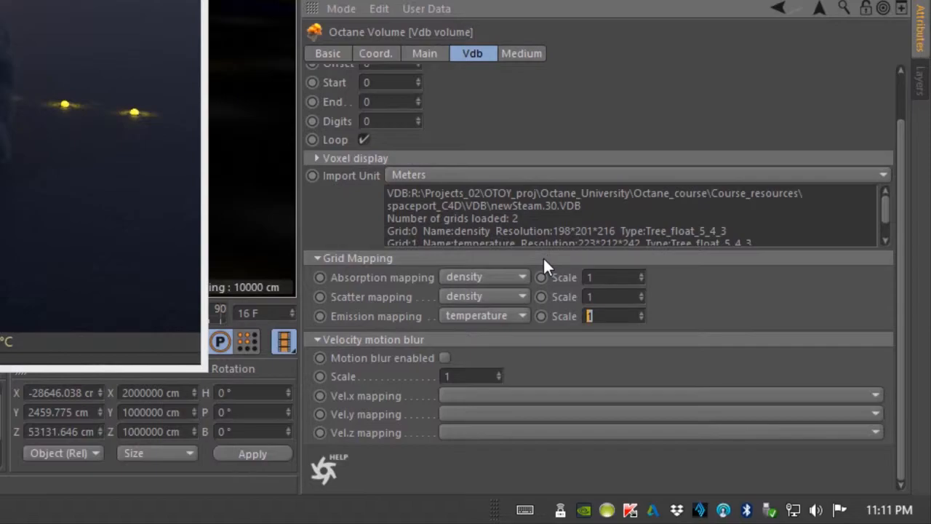
Open the Vdb volume's Volume Medium and lower its density to about 0.6, comparing thinner and thicker smoke.
{"action": "left_click", "coordinate": [518, 57]}
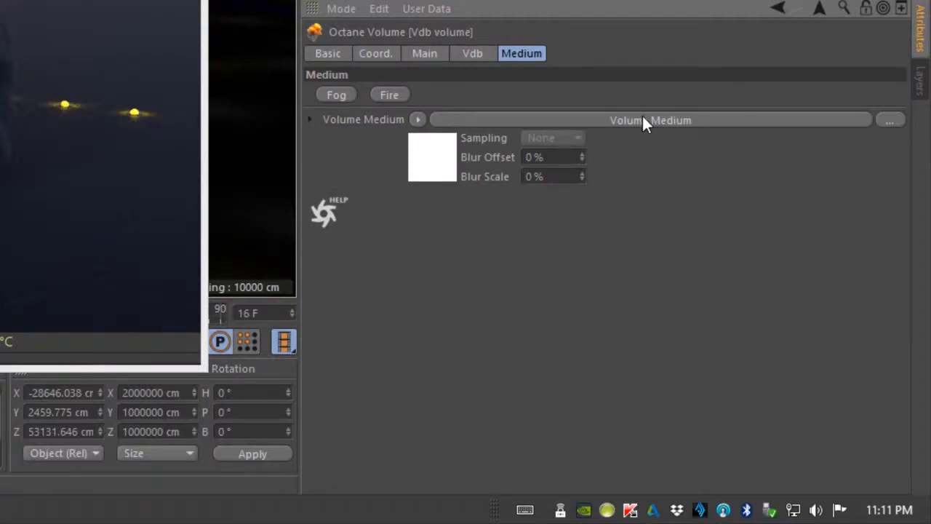
{"action": "left_click", "coordinate": [643, 120]}
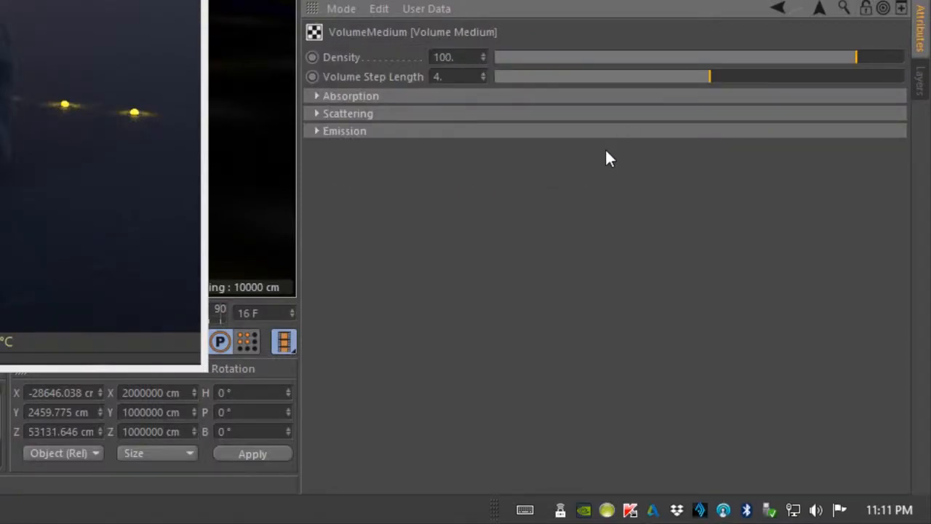
{"action": "left_click_drag", "start_coordinate": [827, 57], "coordinate": [586, 64]}
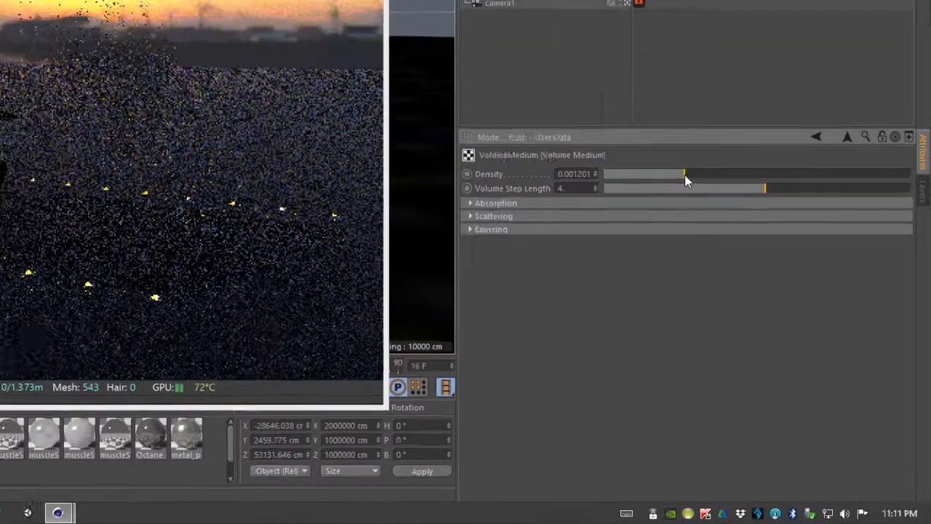
{"action": "mouse_move", "coordinate": [805, 293]}
{"action": "left_mouse_down"}
{"action": "mouse_move", "coordinate": [826, 291]}
{"action": "mouse_move", "coordinate": [811, 291]}
{"action": "left_mouse_up"}
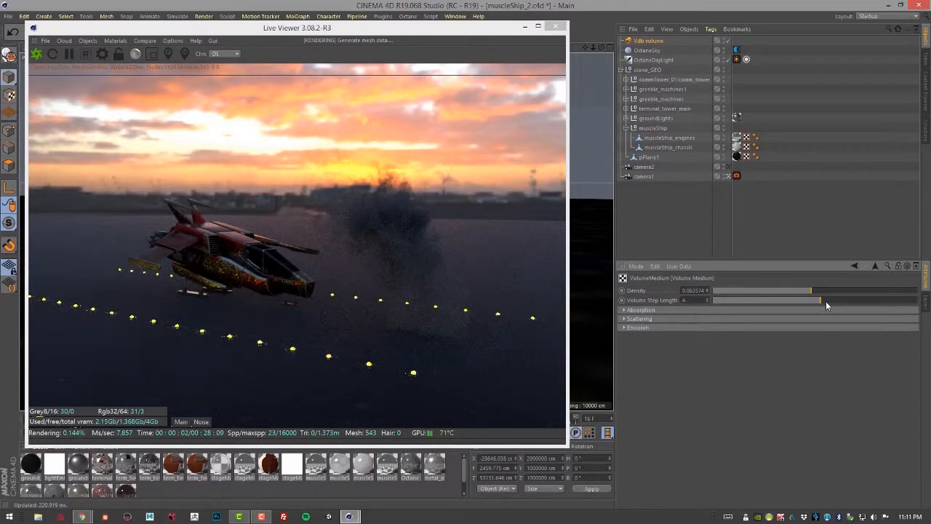
{"action": "left_click_drag", "start_coordinate": [825, 291], "coordinate": [895, 301]}
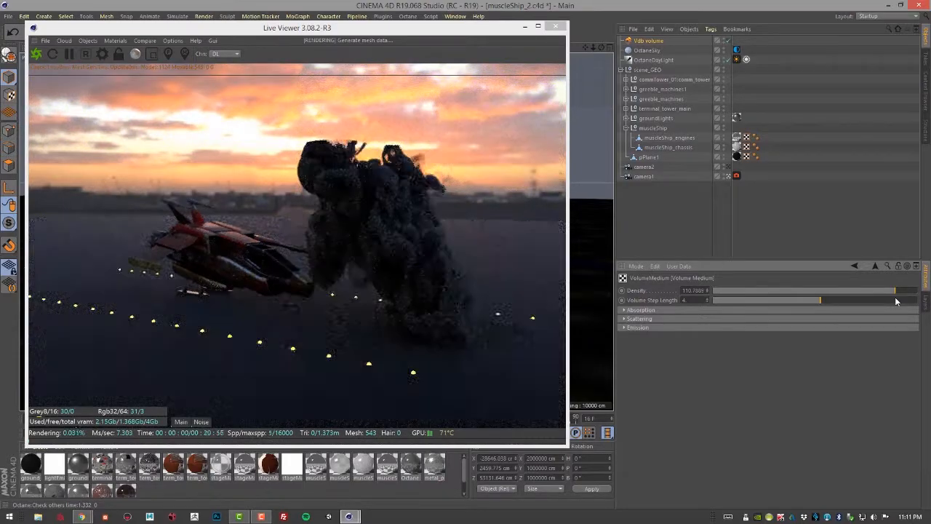
{"action": "left_click_drag", "start_coordinate": [885, 303], "coordinate": [837, 301]}
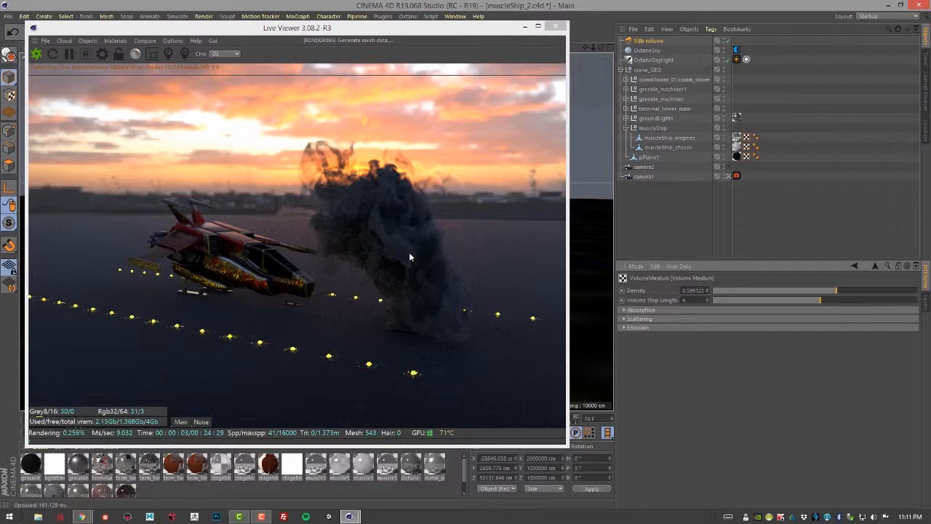
Try very short and very long volume step lengths for the smoke medium, then set the Volume Step Length to 16.
{"action": "left_click_drag", "start_coordinate": [816, 304], "coordinate": [749, 307]}
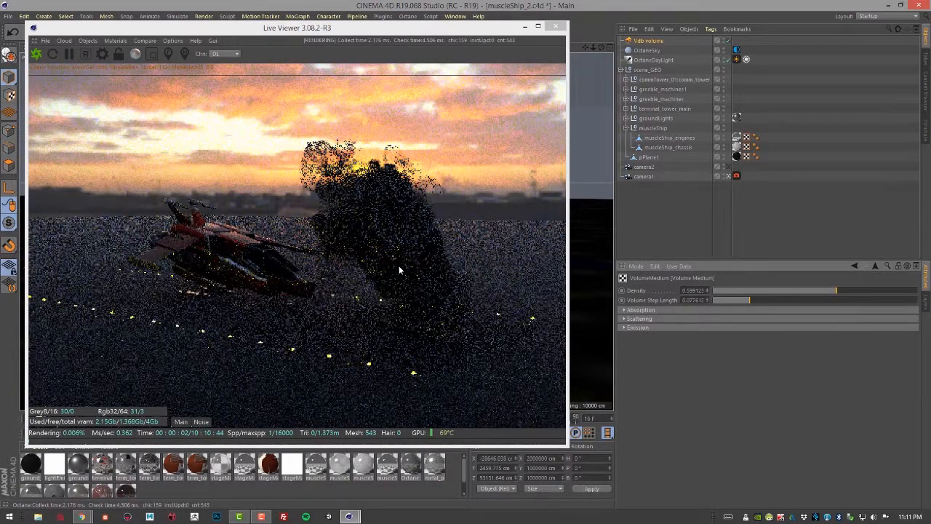
{"action": "left_click_drag", "start_coordinate": [785, 302], "coordinate": [903, 301]}
{"action": "left_click_drag", "start_coordinate": [704, 300], "coordinate": [674, 303]}
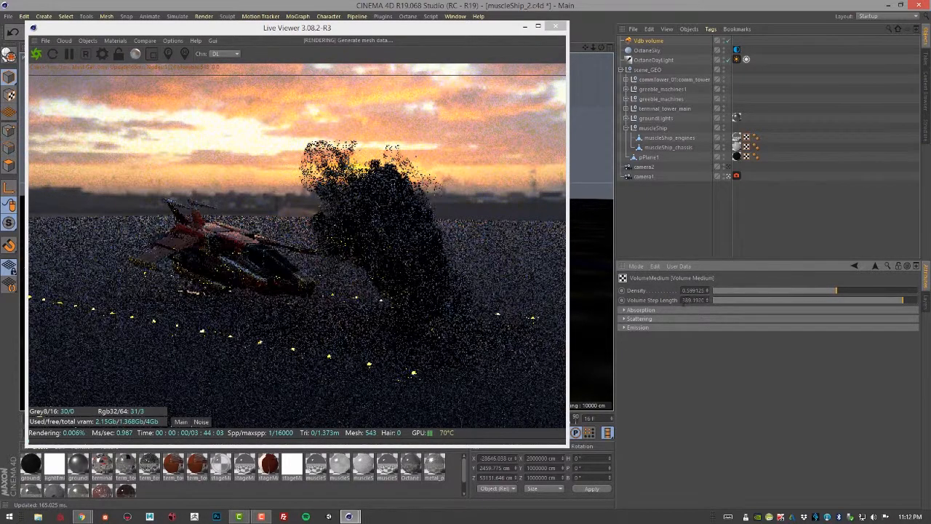
{"action": "type", "text": "16"}
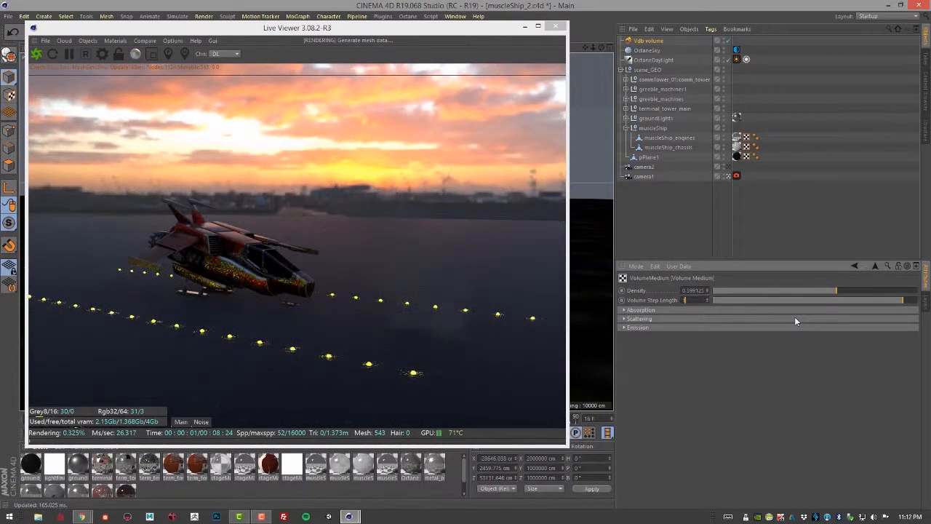
{"action": "key", "text": "Return"}
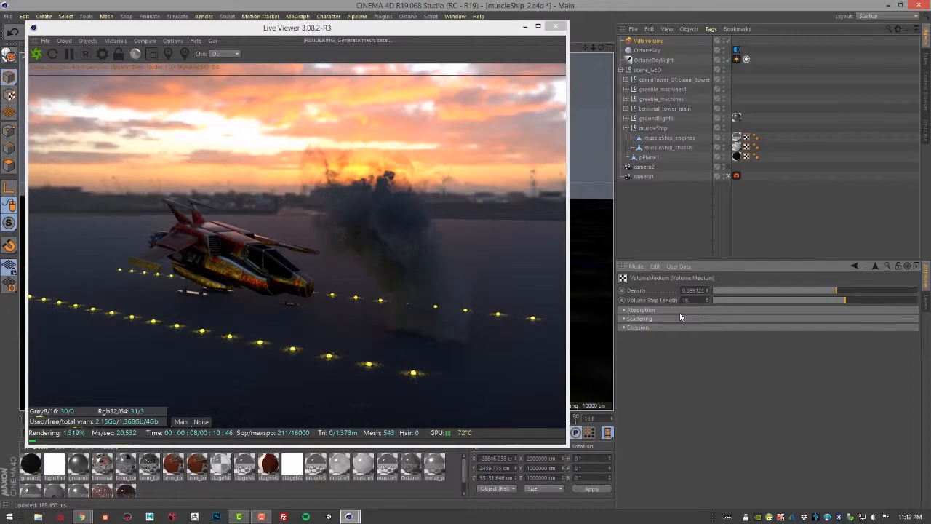
Switch the absorption colour to HSV and make it bright green, with hue about 0.28, saturation about 0.87 and value about 0.83.
{"action": "left_click", "coordinate": [623, 310]}
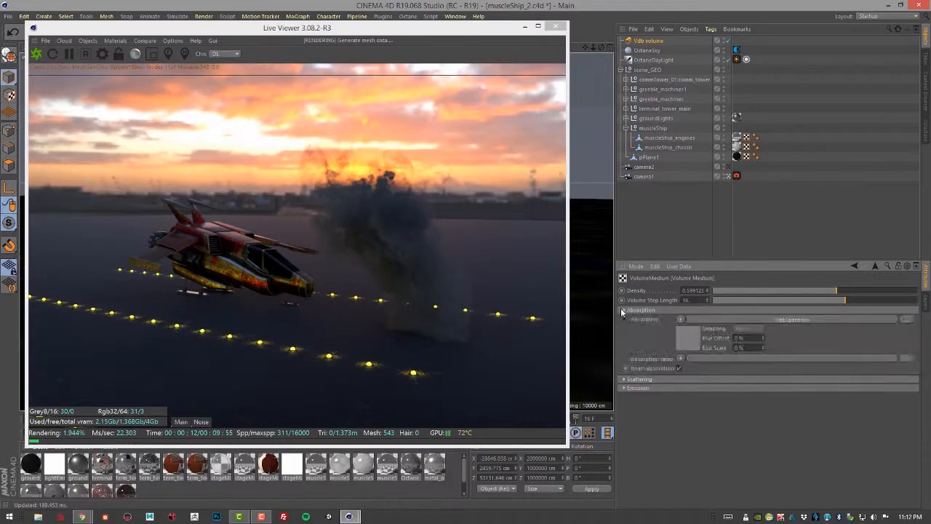
{"action": "left_click", "coordinate": [624, 379]}
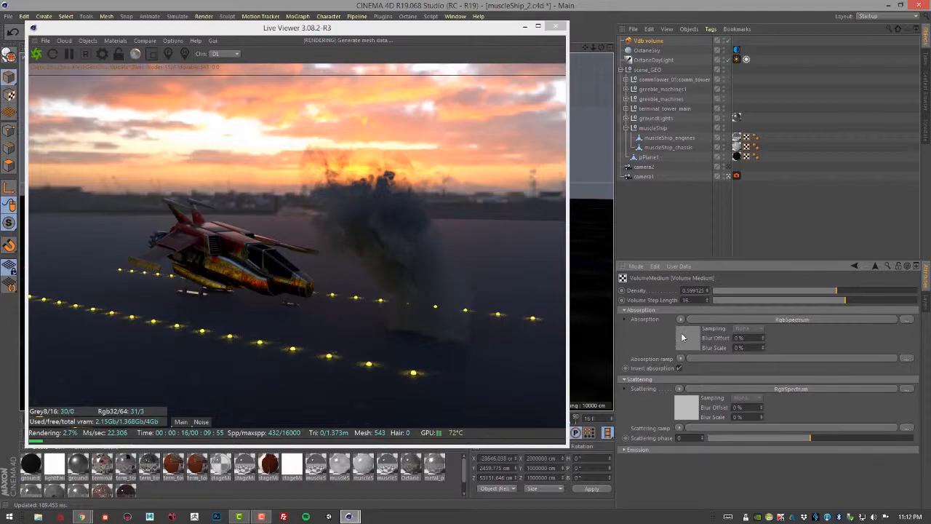
{"action": "left_click", "coordinate": [691, 339]}
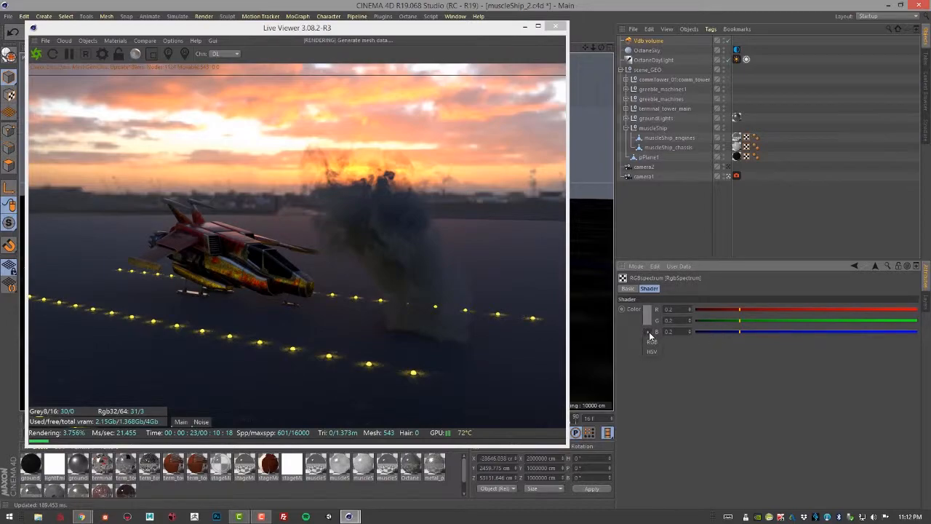
{"action": "left_click", "coordinate": [653, 351]}
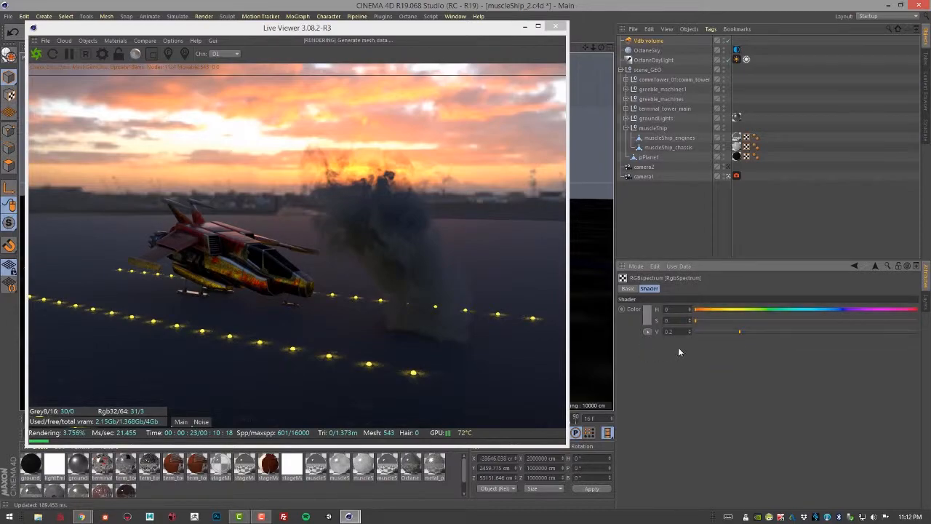
{"action": "left_click_drag", "start_coordinate": [702, 322], "coordinate": [888, 324]}
{"action": "left_click", "coordinate": [755, 308]}
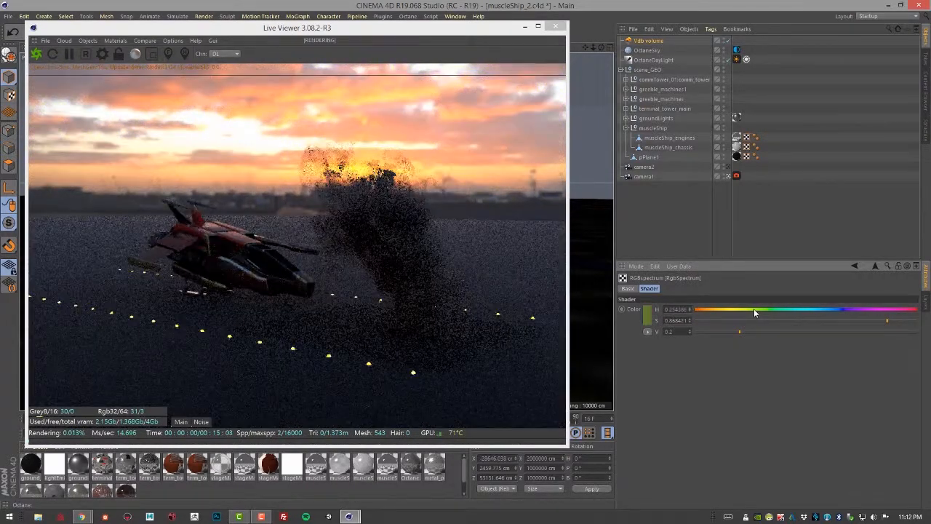
{"action": "left_click_drag", "start_coordinate": [738, 331], "coordinate": [878, 333]}
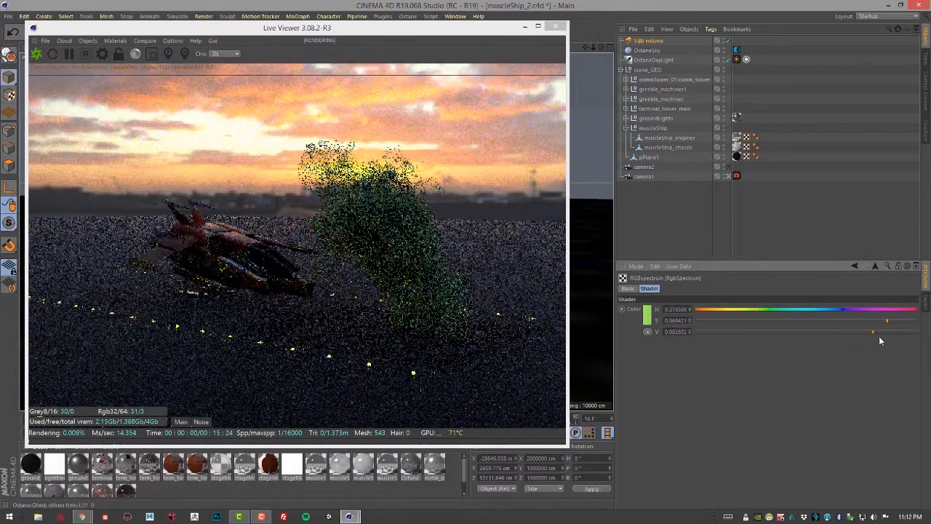
Return to the Volume Medium and turn Invert absorption off and back on to compare the smoke's colour.
{"action": "left_click", "coordinate": [857, 267]}
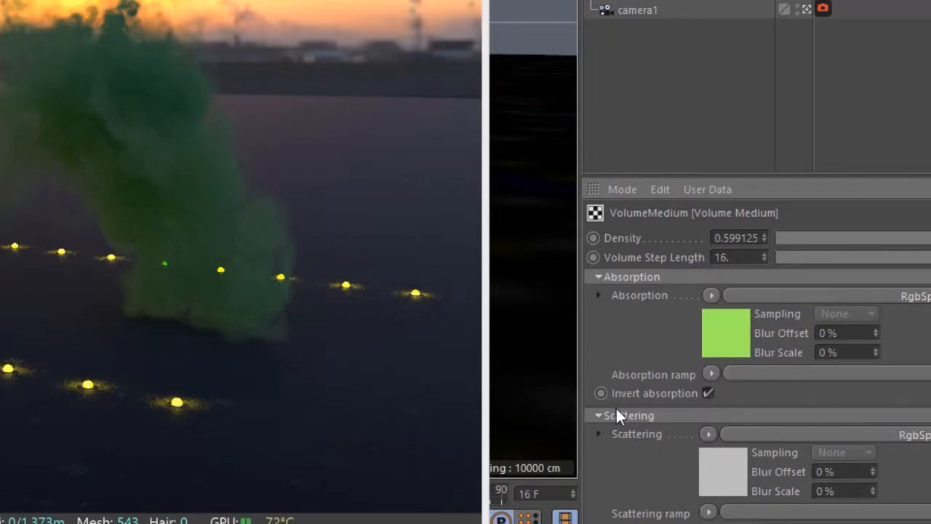
{"action": "left_click", "coordinate": [708, 393]}
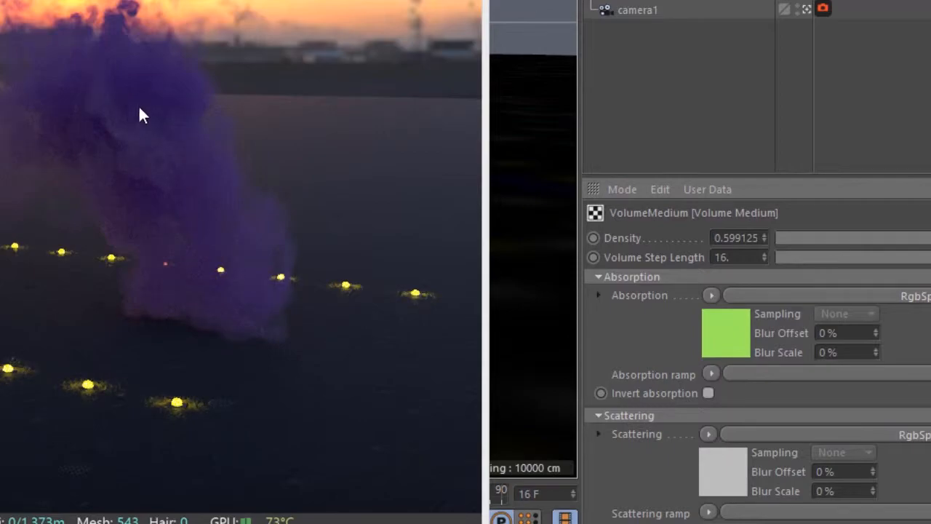
{"action": "left_click", "coordinate": [706, 391]}
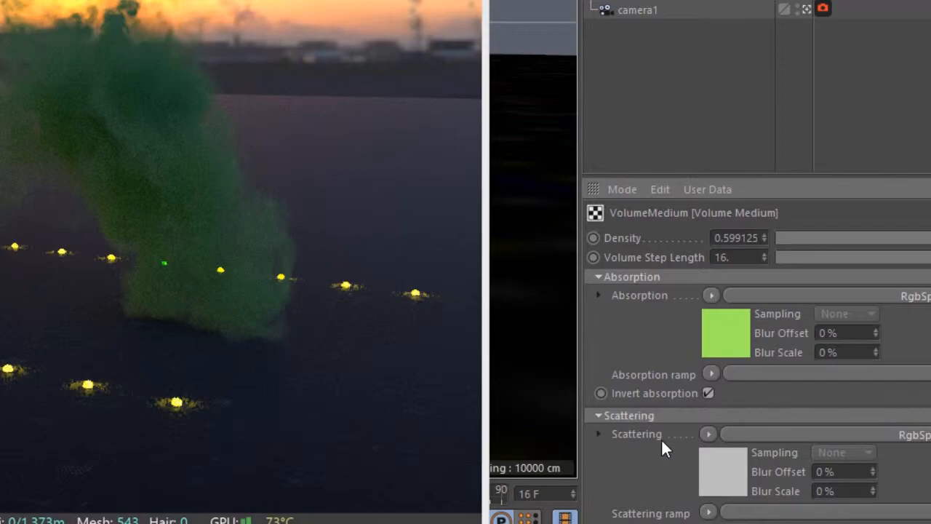
Make the absorption colour a neutral grey with saturation 0 and value about 0.51.
{"action": "left_click", "coordinate": [728, 337]}
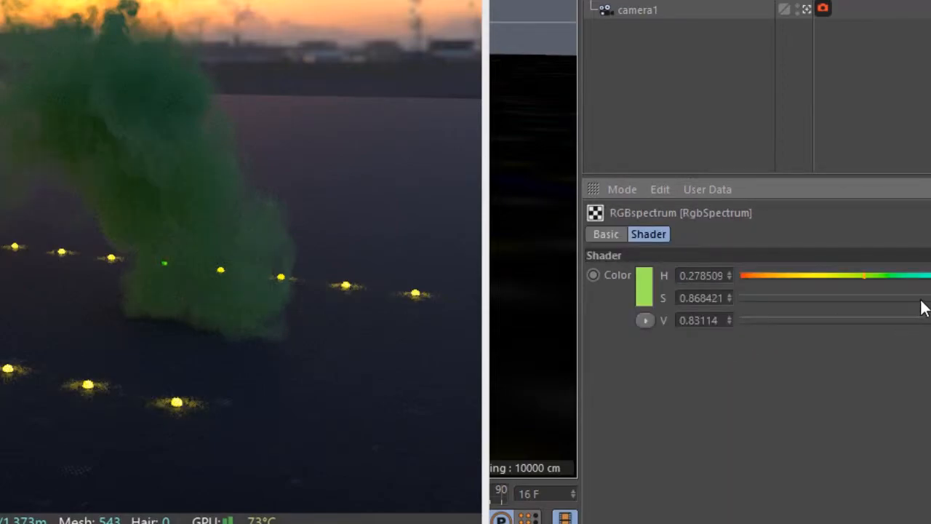
{"action": "left_click_drag", "start_coordinate": [843, 302], "coordinate": [703, 302]}
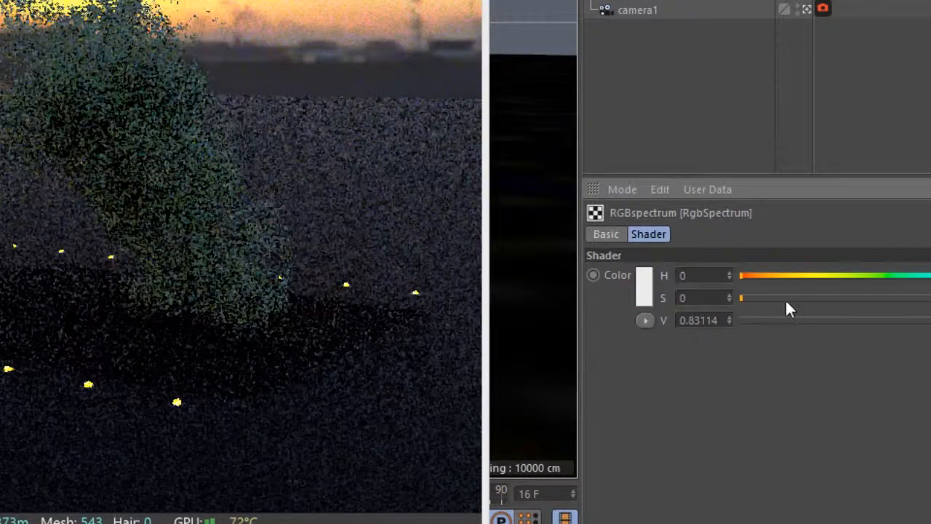
{"action": "left_click", "coordinate": [930, 320]}
{"action": "left_click_drag", "start_coordinate": [930, 320], "coordinate": [806, 331]}
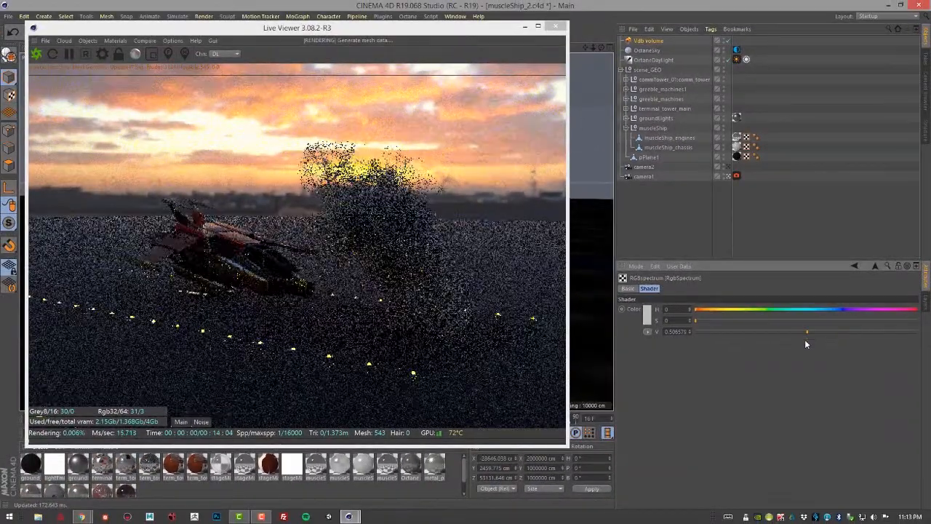
{"action": "left_click", "coordinate": [854, 265]}
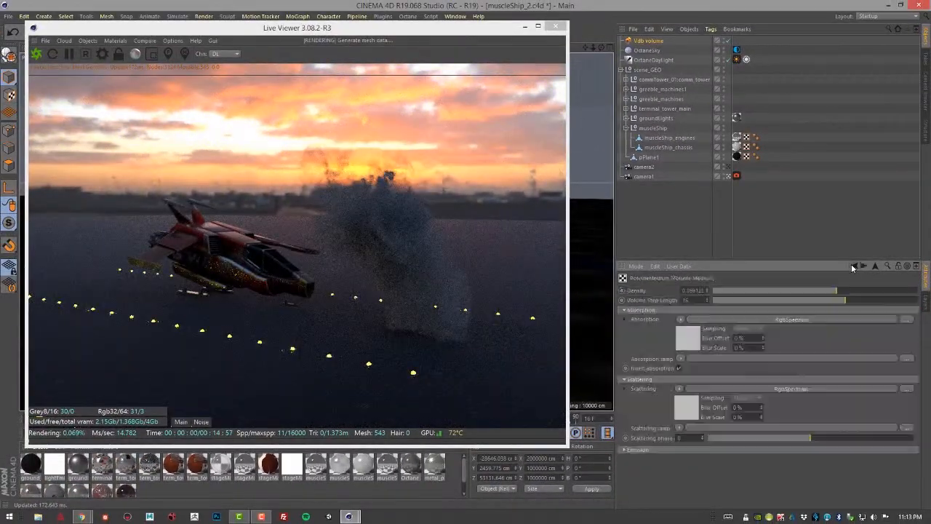
Tint the scattering colour red, with hue 0, saturation about 0.96 and value about 0.55.
{"action": "left_click", "coordinate": [685, 407]}
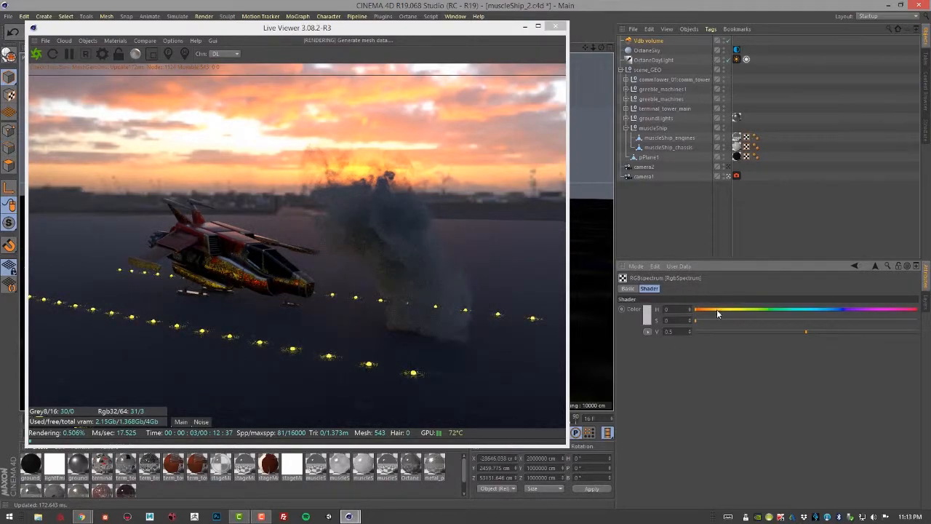
{"action": "left_click_drag", "start_coordinate": [734, 320], "coordinate": [907, 320]}
{"action": "left_click", "coordinate": [814, 331]}
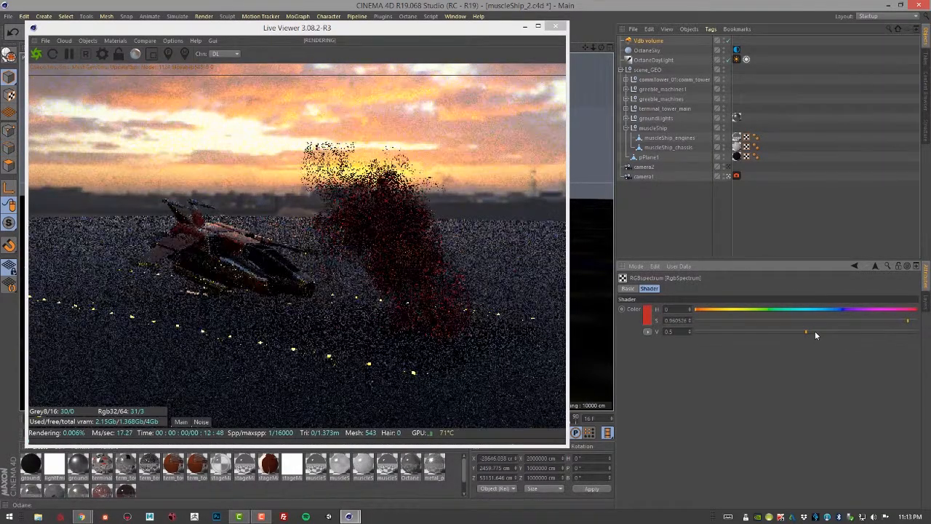
{"action": "left_click", "coordinate": [818, 332]}
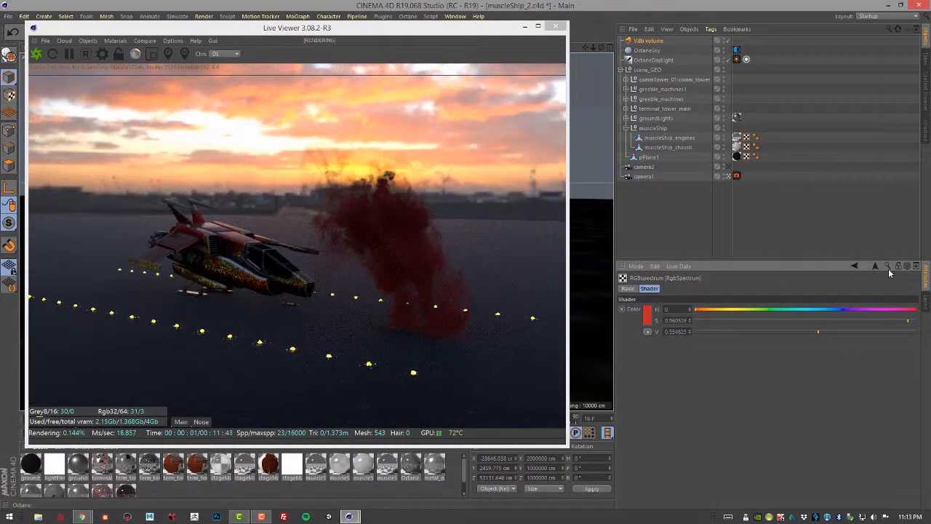
{"action": "left_click", "coordinate": [855, 266]}
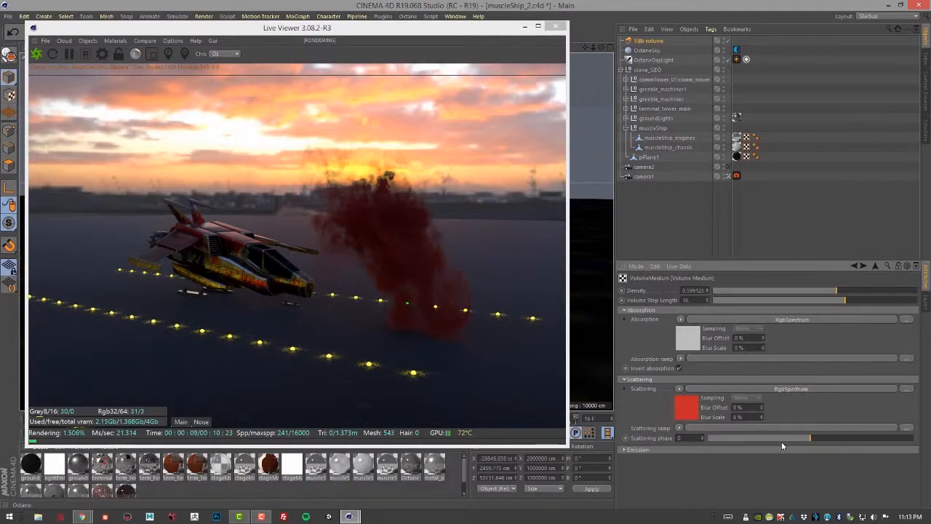
Try strongly negative and positive scattering phases, then set the Scattering phase to about 0.36.
{"action": "left_click_drag", "start_coordinate": [781, 437], "coordinate": [712, 437]}
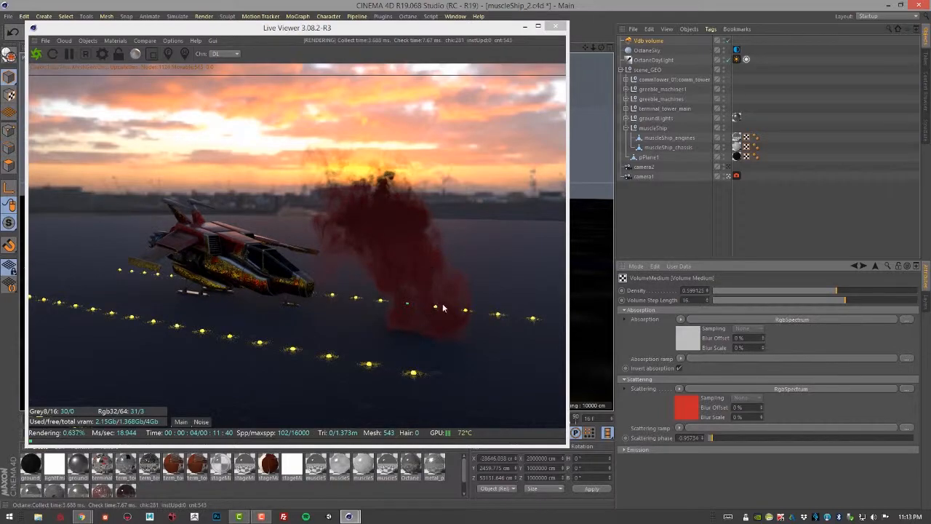
{"action": "left_click_drag", "start_coordinate": [738, 436], "coordinate": [880, 439]}
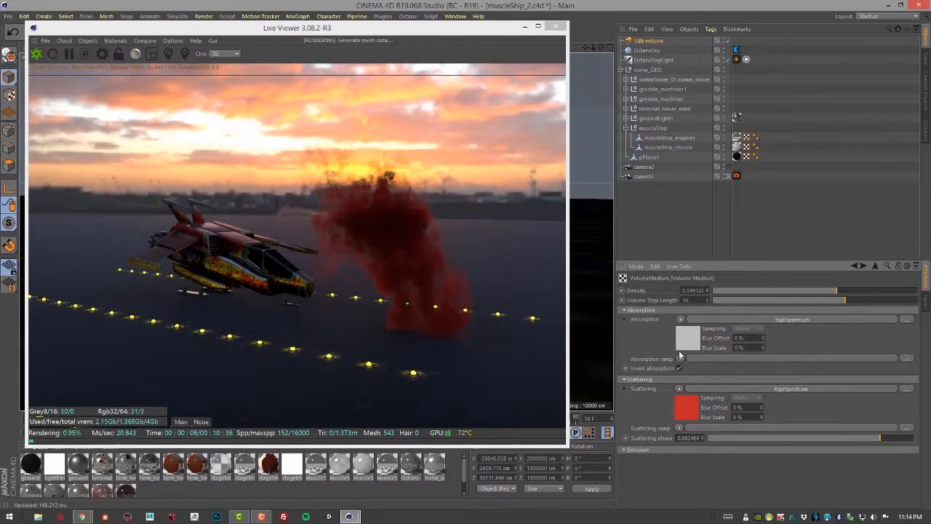
{"action": "left_click_drag", "start_coordinate": [876, 438], "coordinate": [847, 440]}
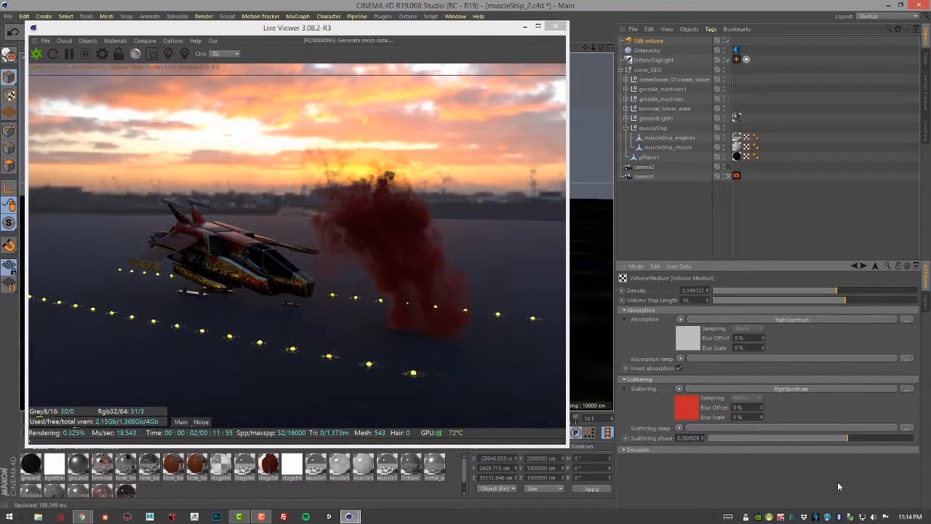
Try a black scattering colour, then make it near-white with saturation 0 and value about 0.96.
{"action": "left_click", "coordinate": [683, 407]}
{"action": "left_click_drag", "start_coordinate": [732, 330], "coordinate": [669, 335]}
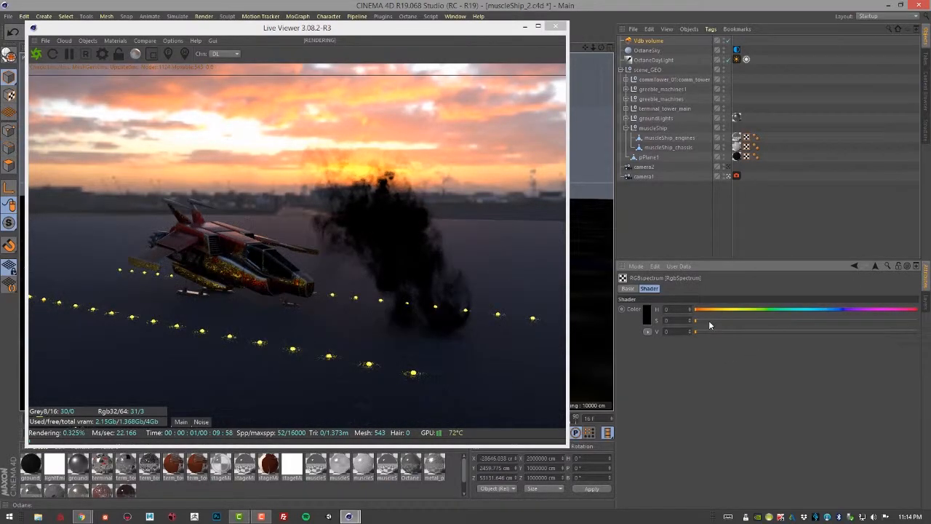
{"action": "left_click_drag", "start_coordinate": [701, 331], "coordinate": [906, 332]}
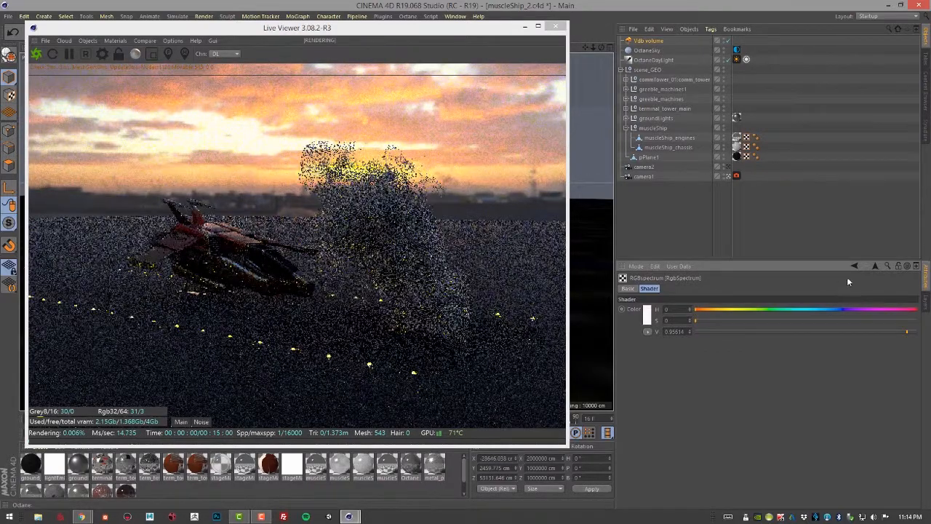
{"action": "left_click", "coordinate": [853, 266]}
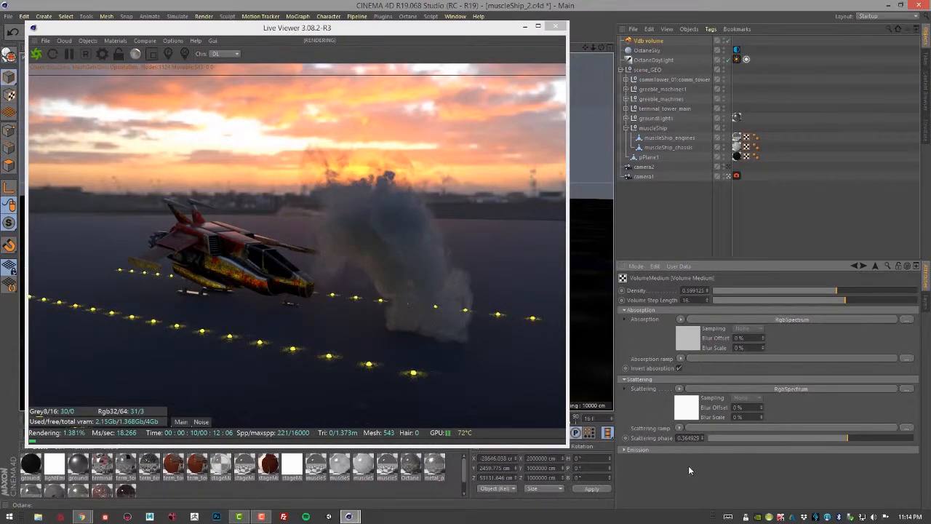
Assign a Volume Gradient to the medium's Scattering ramp.
{"action": "left_click", "coordinate": [680, 428]}
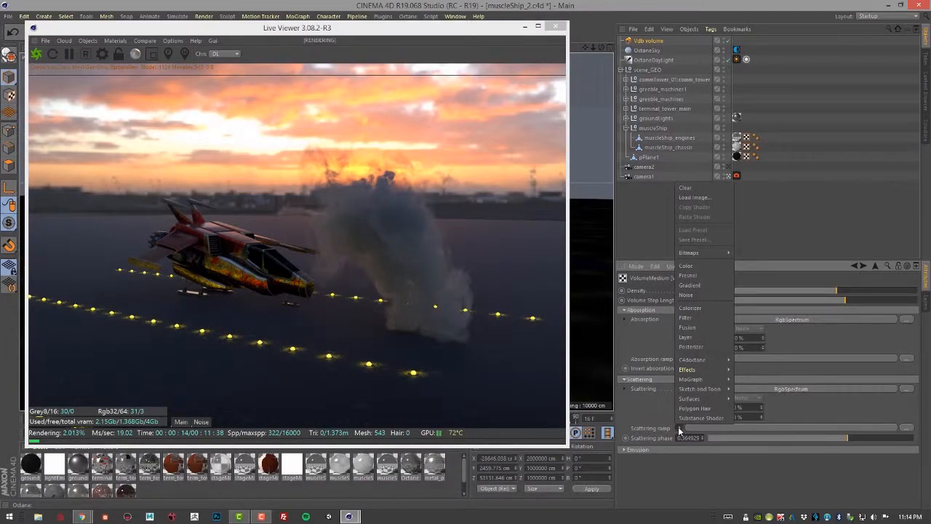
{"action": "mouse_move", "coordinate": [701, 359]}
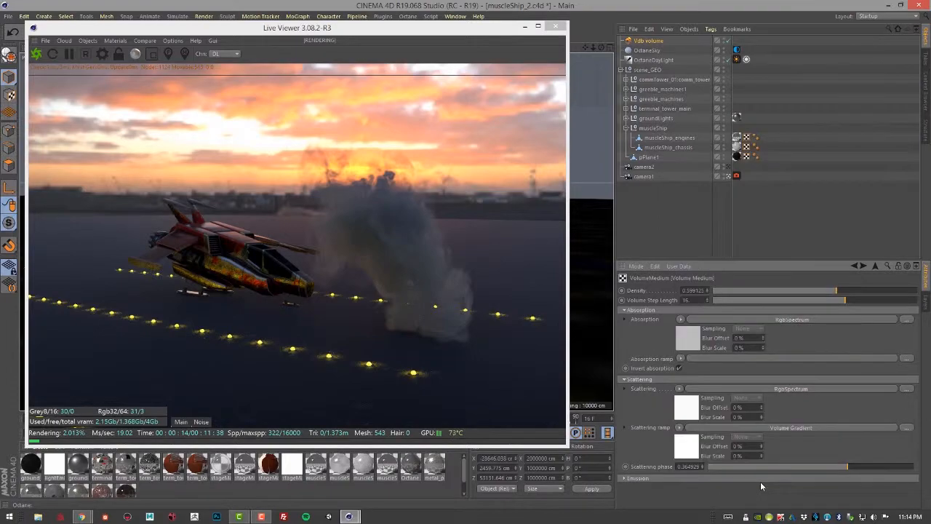
Open the scattering ramp's Volume Gradient and colour its start knot red with hue 352, saturation 80% and value 93%.
{"action": "left_click", "coordinate": [760, 483]}
{"action": "left_click", "coordinate": [788, 427]}
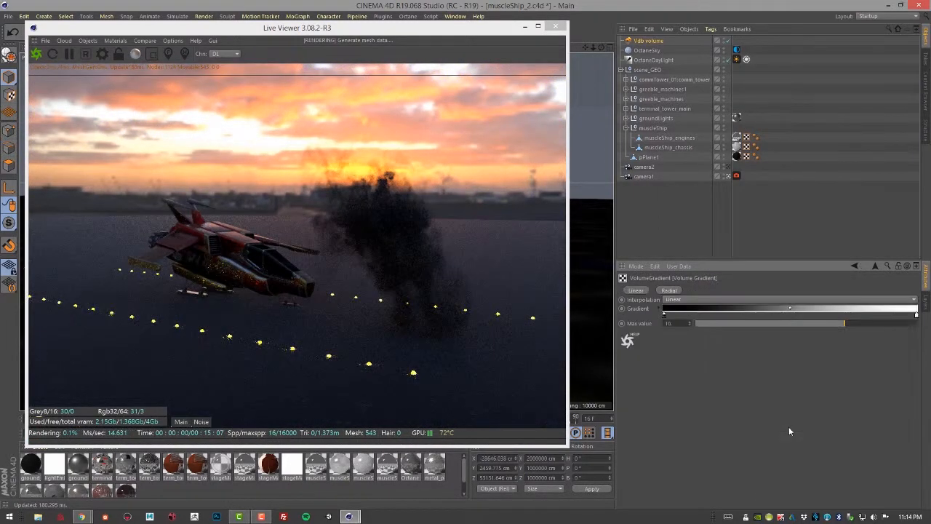
{"action": "left_click", "coordinate": [664, 317]}
{"action": "double_click", "coordinate": [664, 317]}
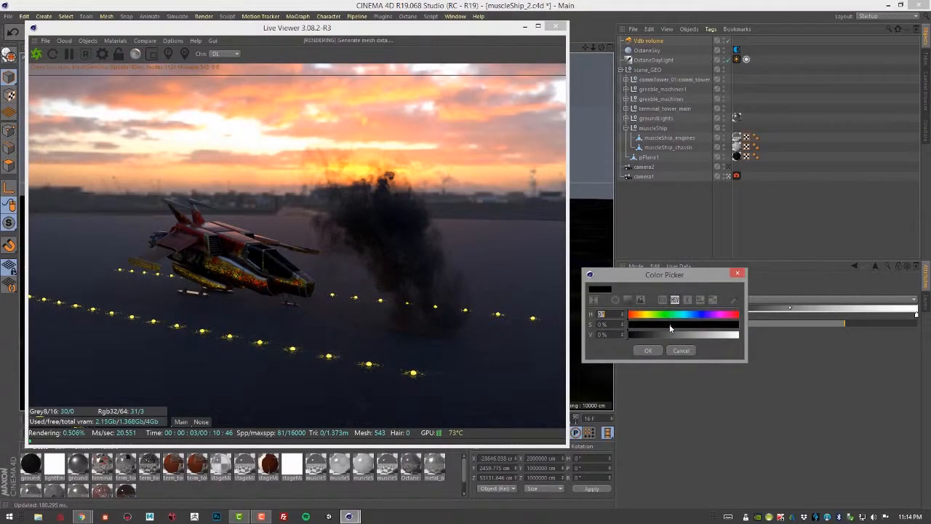
{"action": "mouse_move", "coordinate": [666, 314]}
{"action": "left_mouse_down"}
{"action": "mouse_move", "coordinate": [733, 316]}
{"action": "mouse_move", "coordinate": [712, 332]}
{"action": "mouse_move", "coordinate": [731, 335]}
{"action": "left_mouse_up"}
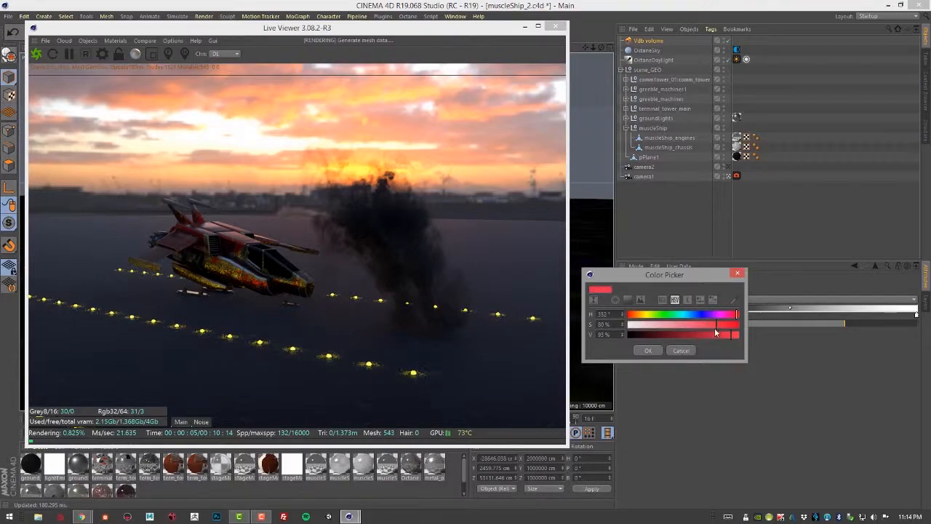
{"action": "left_click", "coordinate": [649, 350]}
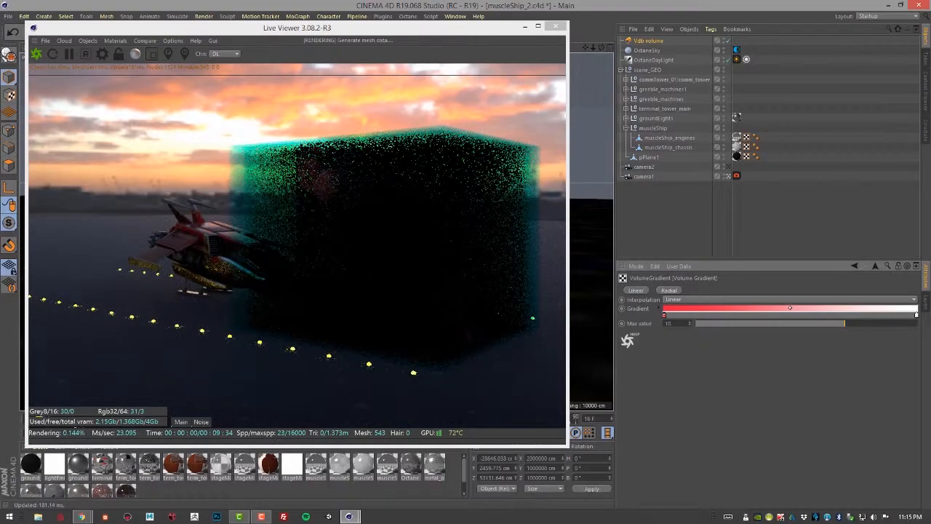
Make the scattering gradient start black, with the red knot placed at about 7% of its length.
{"action": "left_click_drag", "start_coordinate": [664, 315], "coordinate": [627, 335]}
{"action": "double_click", "coordinate": [664, 315]}
{"action": "left_click", "coordinate": [645, 351]}
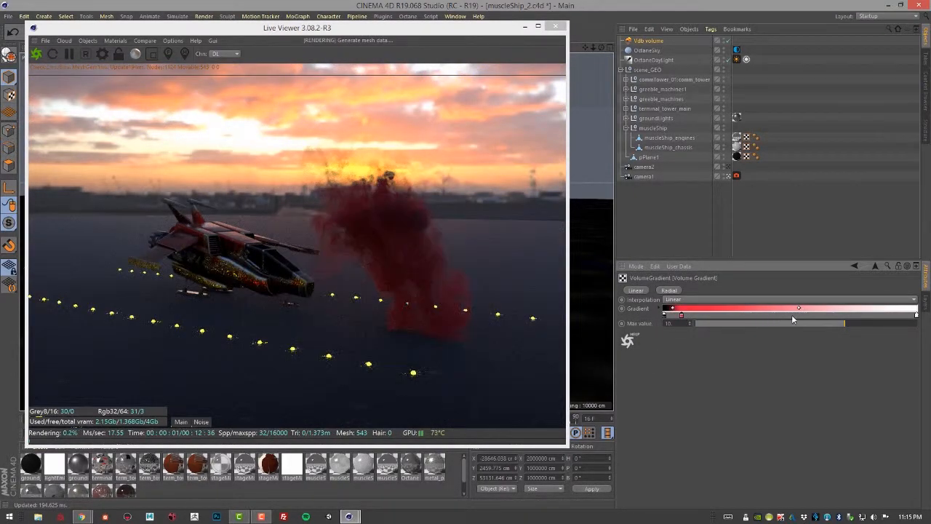
Add a green knot at about two thirds of the scattering gradient, with hue 117, saturation 100% and value about 99%.
{"action": "left_click_drag", "start_coordinate": [798, 313], "coordinate": [861, 318]}
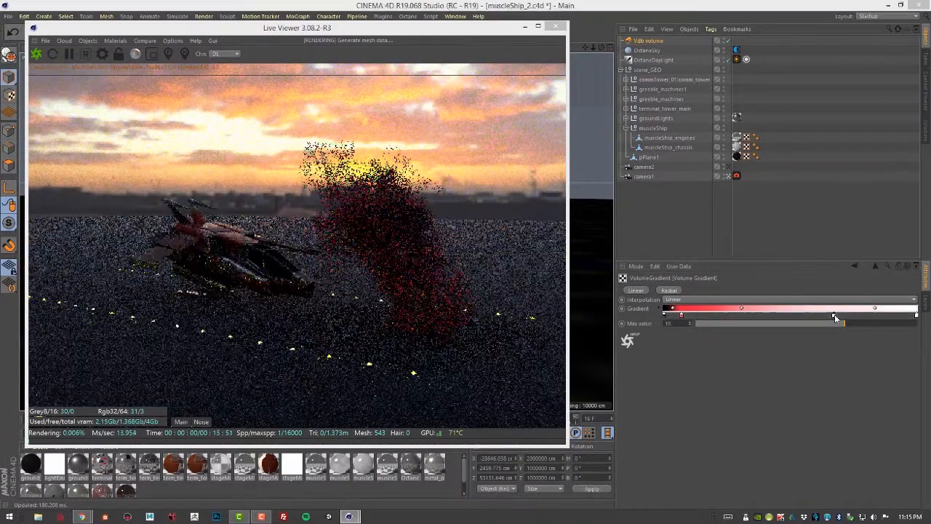
{"action": "double_click", "coordinate": [835, 316]}
{"action": "left_click", "coordinate": [834, 313]}
{"action": "left_click_drag", "start_coordinate": [836, 324], "coordinate": [909, 325]}
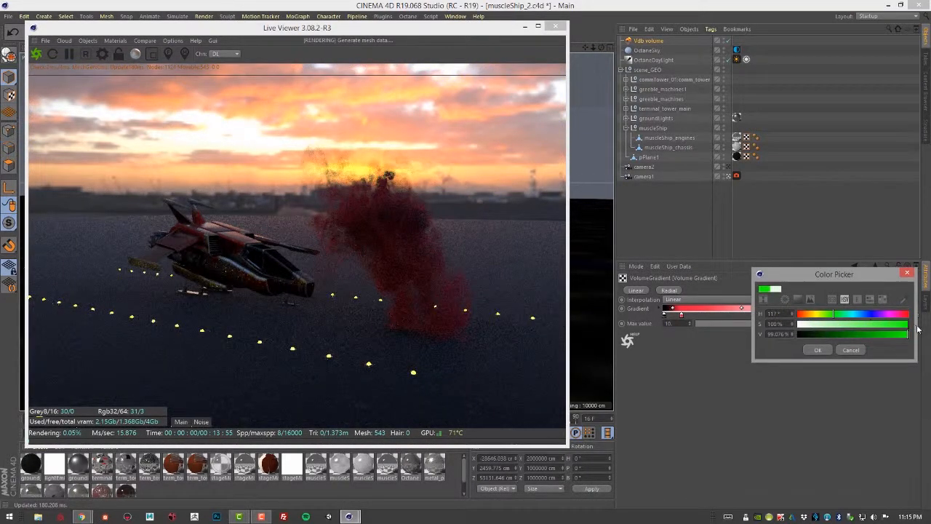
{"action": "left_click", "coordinate": [818, 350]}
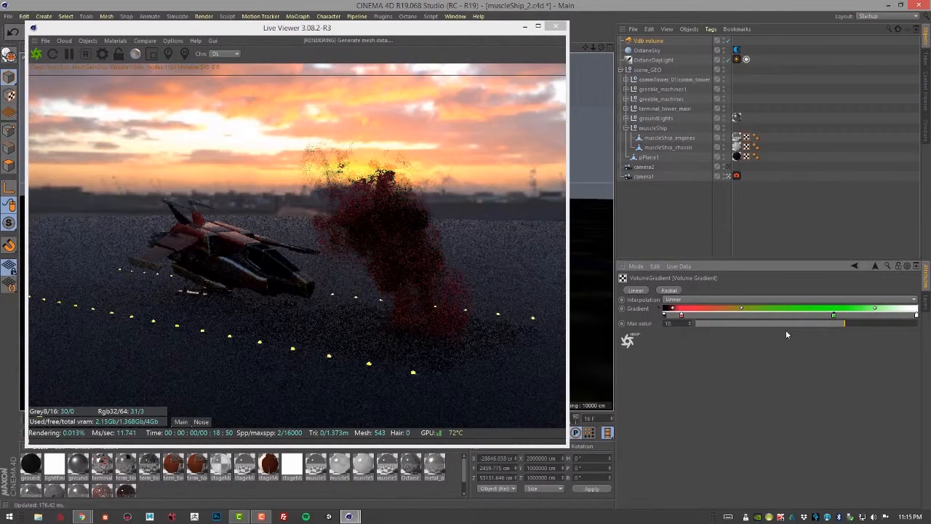
Duplicate the green knot to about 36% of the scattering gradient and lower Max value to about 1.66, trying the Linear preset.
{"action": "mouse_move", "coordinate": [834, 316]}
{"action": "left_mouse_down", "text": "ctrl"}
{"action": "mouse_move", "coordinate": [770, 318]}
{"action": "mouse_move", "coordinate": [752, 329]}
{"action": "left_mouse_up", "text": "ctrl"}
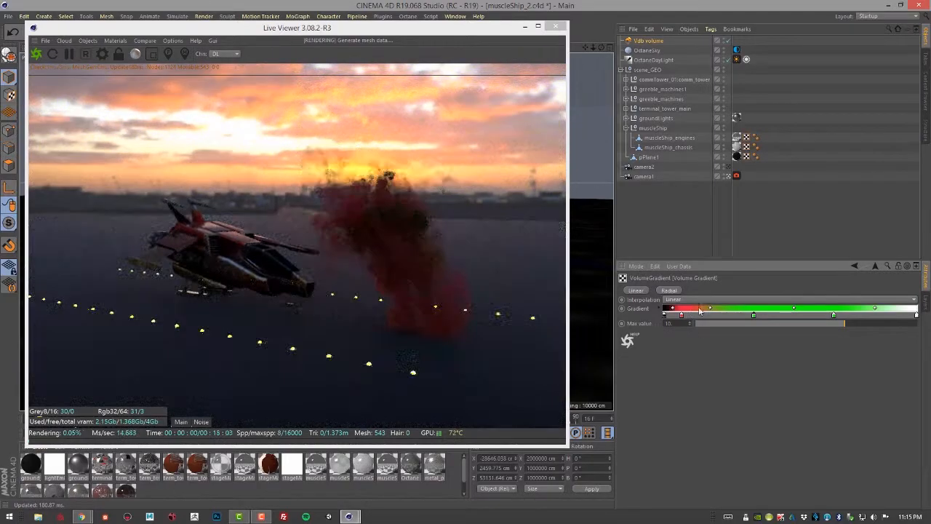
{"action": "left_click_drag", "start_coordinate": [837, 326], "coordinate": [900, 326]}
{"action": "mouse_move", "coordinate": [829, 326]}
{"action": "left_mouse_down"}
{"action": "mouse_move", "coordinate": [734, 321]}
{"action": "mouse_move", "coordinate": [816, 325]}
{"action": "left_mouse_up"}
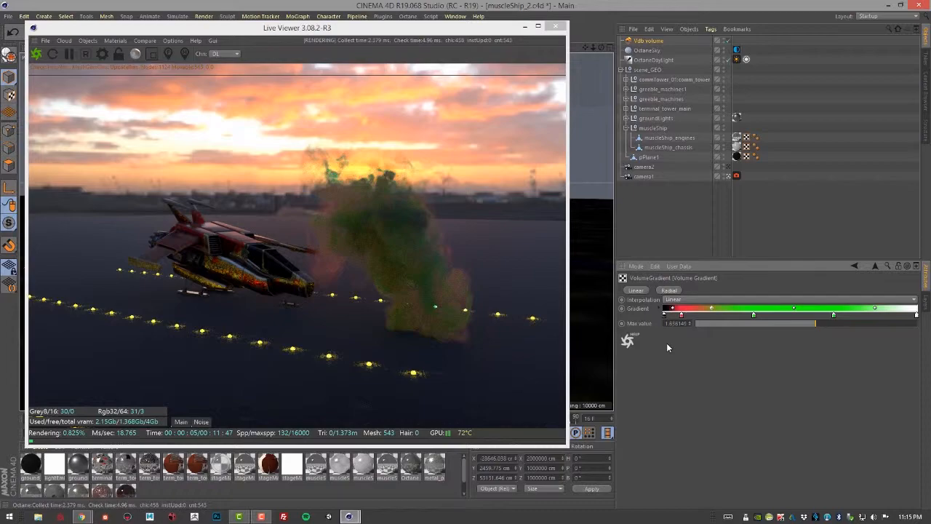
{"action": "left_click", "coordinate": [637, 291]}
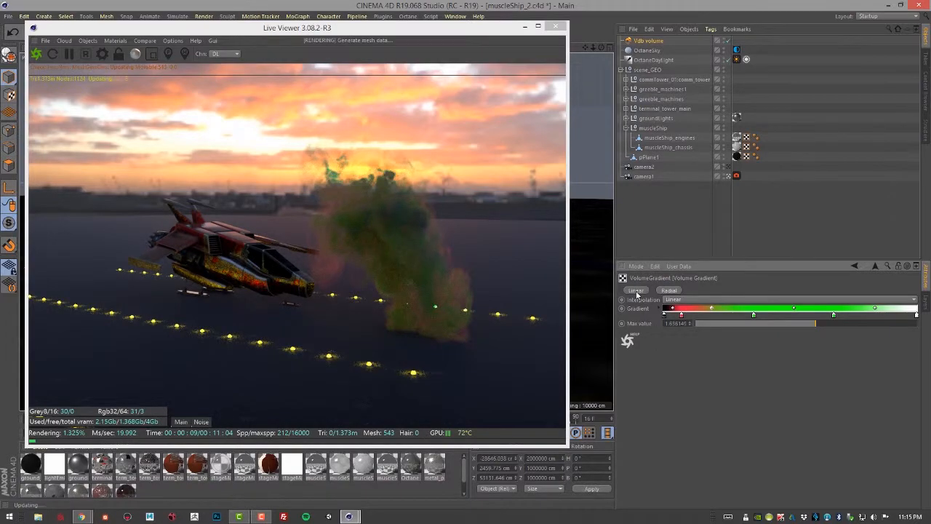
{"action": "left_click", "coordinate": [664, 290]}
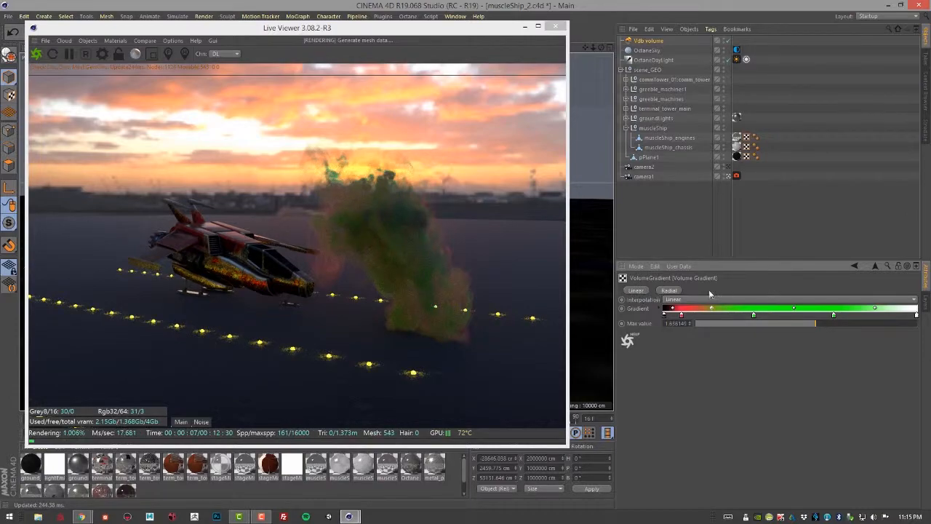
Return to the volume medium and clear the Volume Gradient from its Scattering ramp.
{"action": "left_click", "coordinate": [854, 266]}
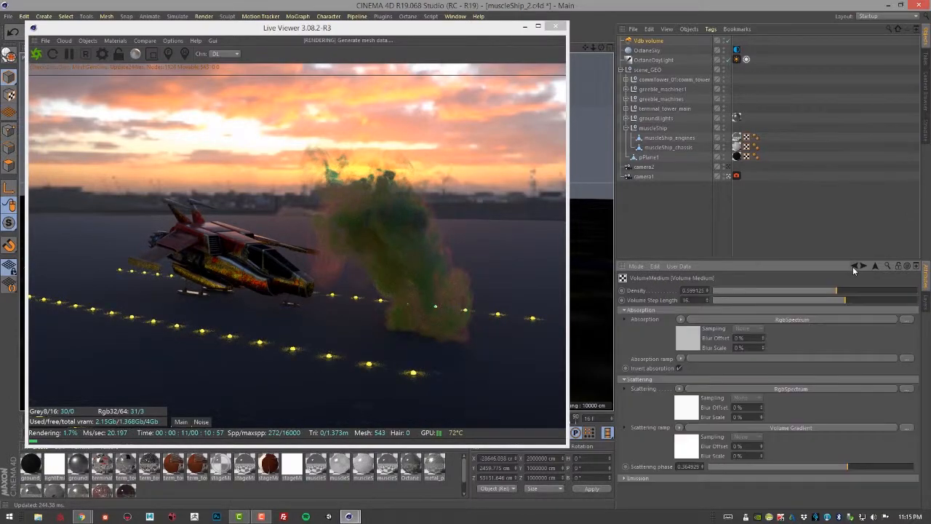
{"action": "left_click", "coordinate": [680, 427]}
{"action": "left_click", "coordinate": [685, 176]}
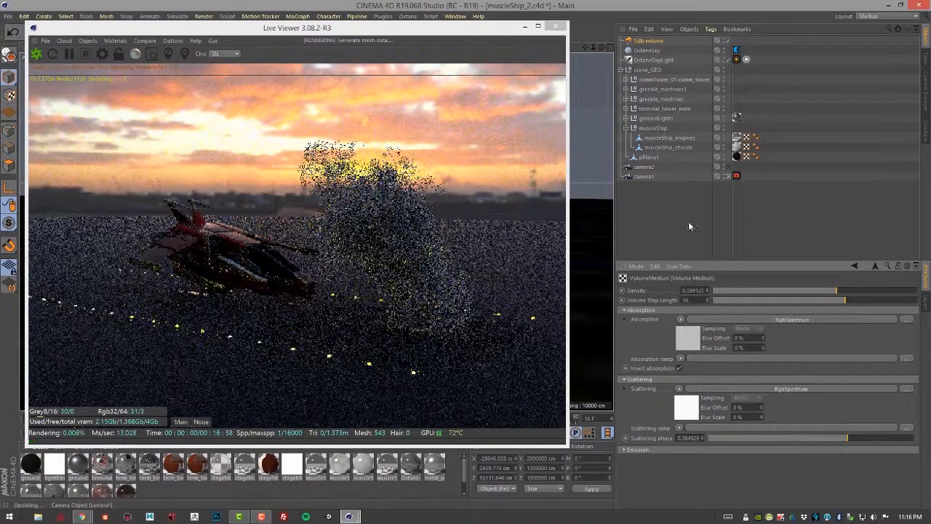
Assign an Octane Blackbody Emission to the volume medium's Emission channel.
{"action": "left_click", "coordinate": [623, 449]}
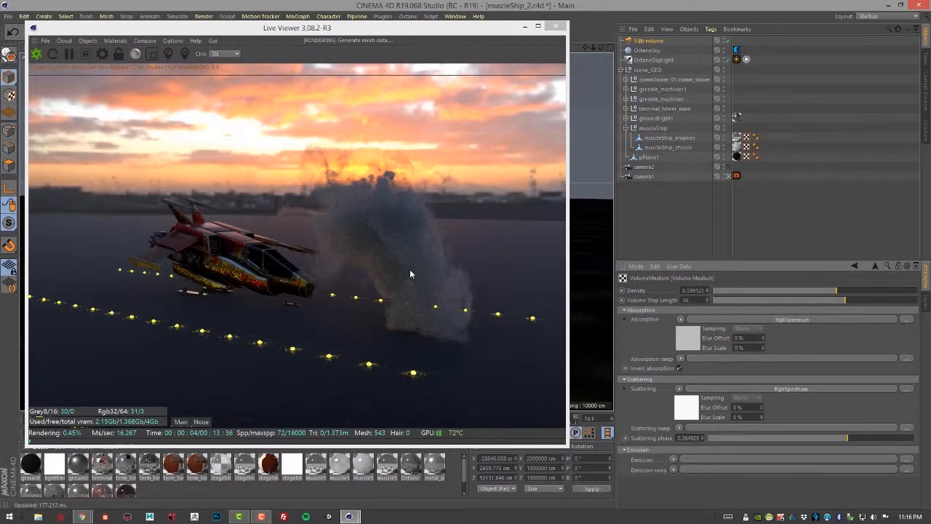
{"action": "left_click", "coordinate": [673, 459]}
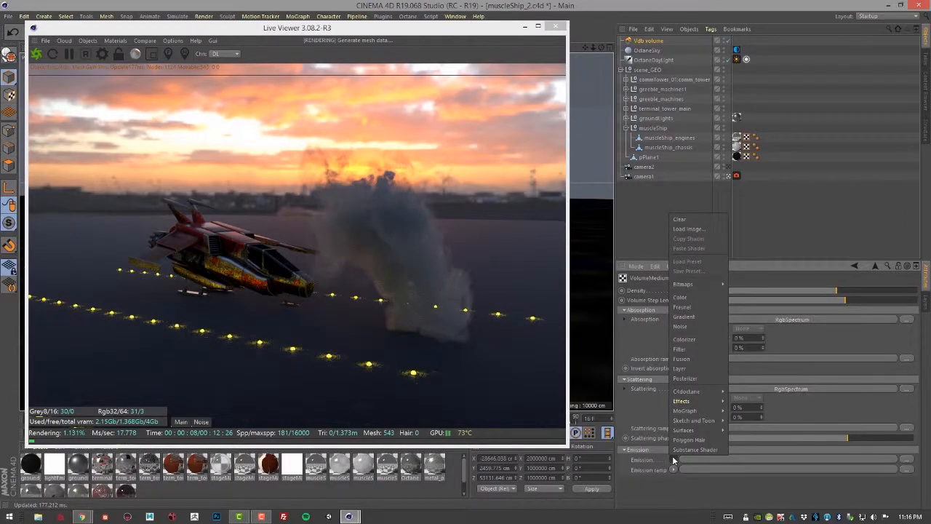
{"action": "mouse_move", "coordinate": [684, 393]}
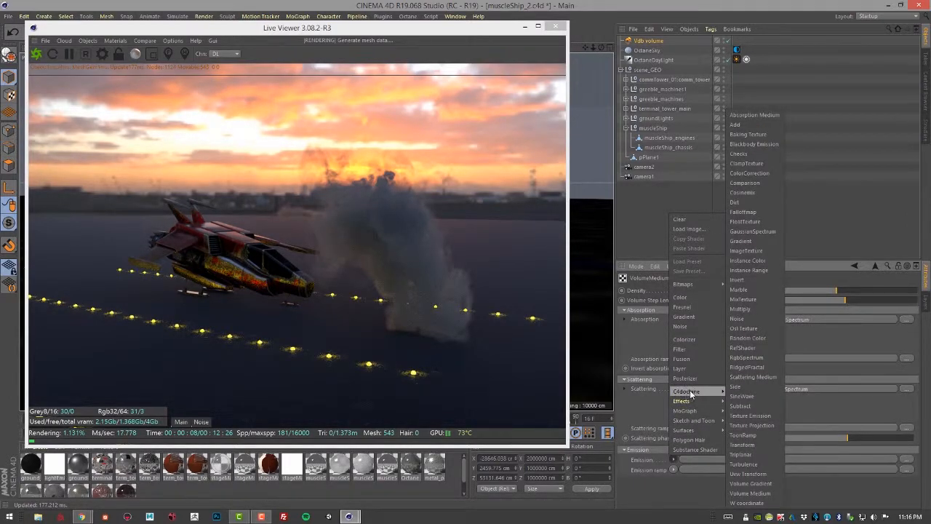
{"action": "left_click", "coordinate": [757, 143]}
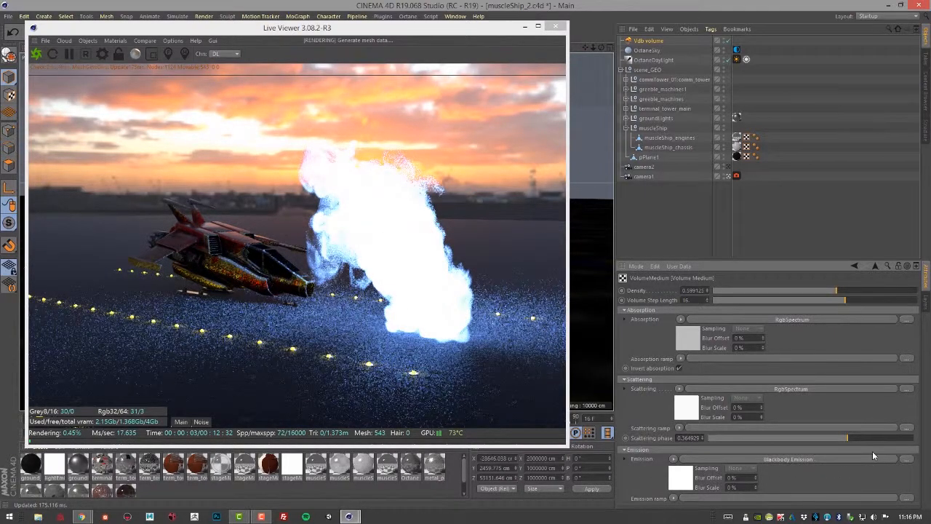
Enable Surface brightness on the Blackbody Emission and reduce its Power to 12.
{"action": "left_click", "coordinate": [834, 460]}
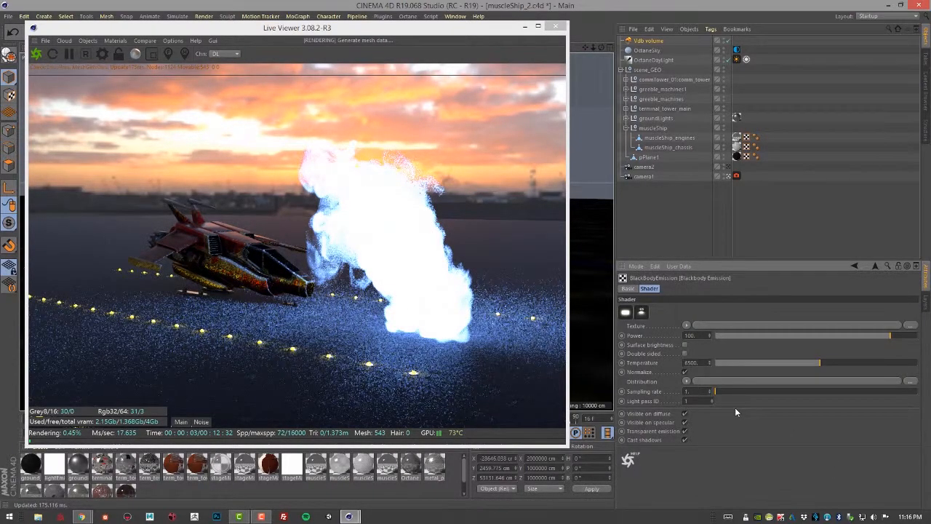
{"action": "left_click", "coordinate": [685, 346]}
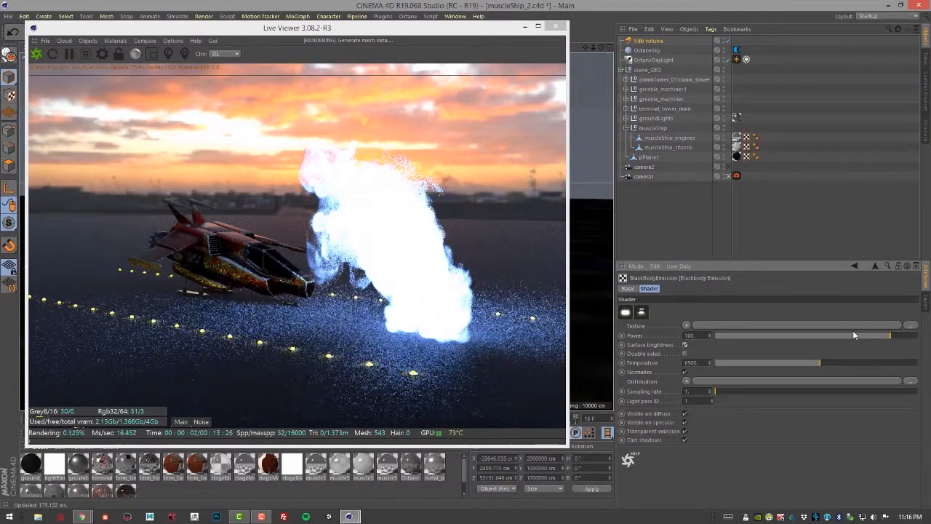
{"action": "mouse_move", "coordinate": [849, 337]}
{"action": "left_mouse_down"}
{"action": "mouse_move", "coordinate": [835, 336]}
{"action": "mouse_move", "coordinate": [866, 338]}
{"action": "mouse_move", "coordinate": [864, 347]}
{"action": "left_mouse_up"}
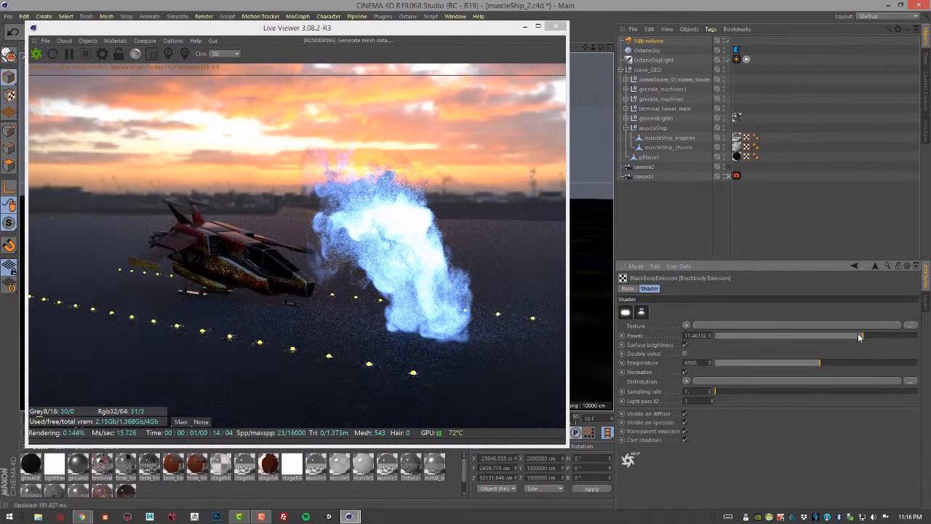
{"action": "left_click_drag", "start_coordinate": [857, 337], "coordinate": [855, 336]}
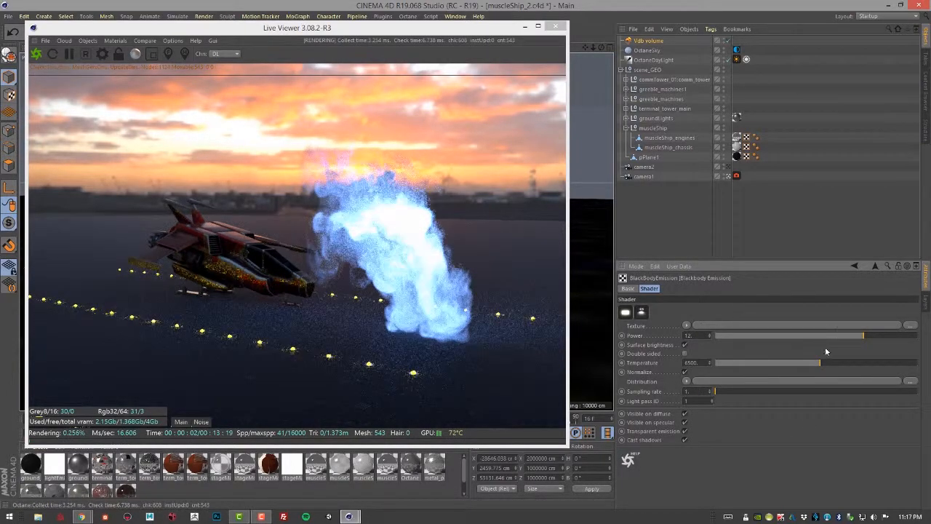
Return to the volume medium and assign an Octane Volume Gradient to its Emission ramp.
{"action": "left_click", "coordinate": [855, 266]}
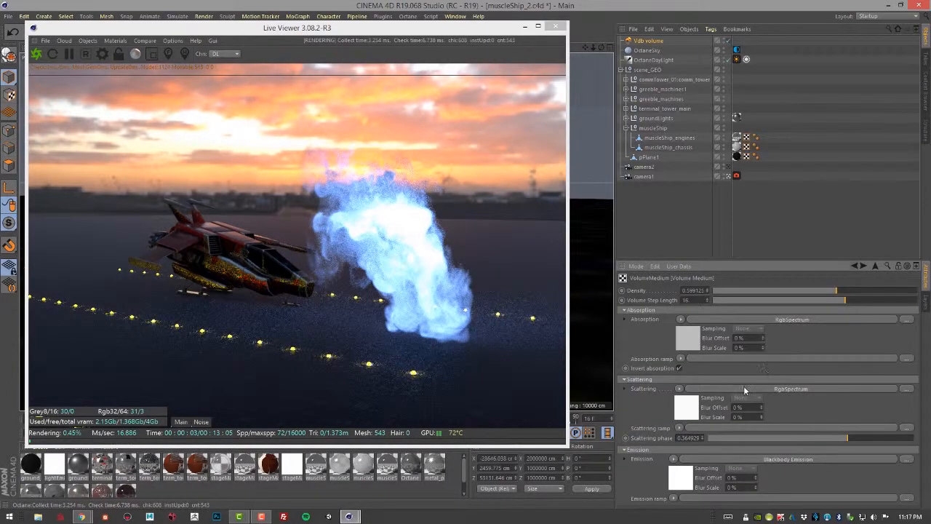
{"action": "left_click", "coordinate": [675, 498]}
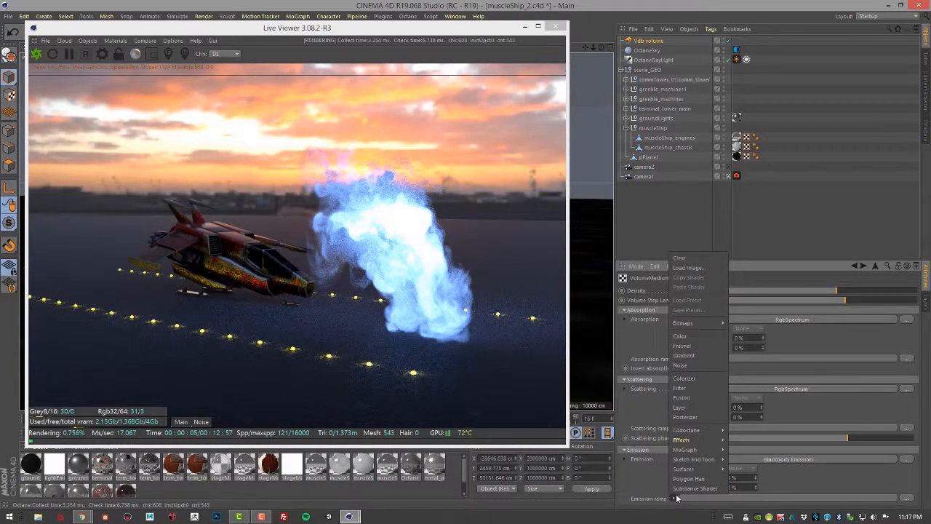
{"action": "mouse_move", "coordinate": [698, 430]}
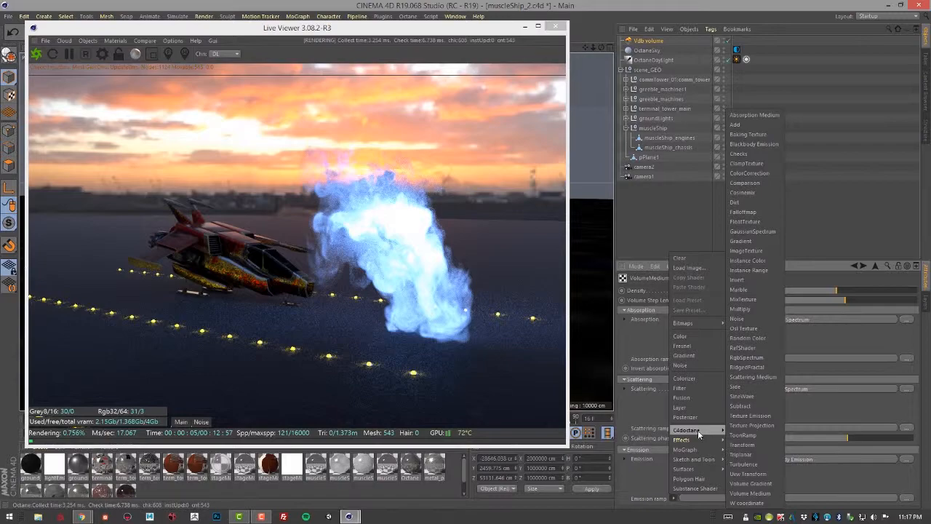
{"action": "left_click", "coordinate": [756, 484]}
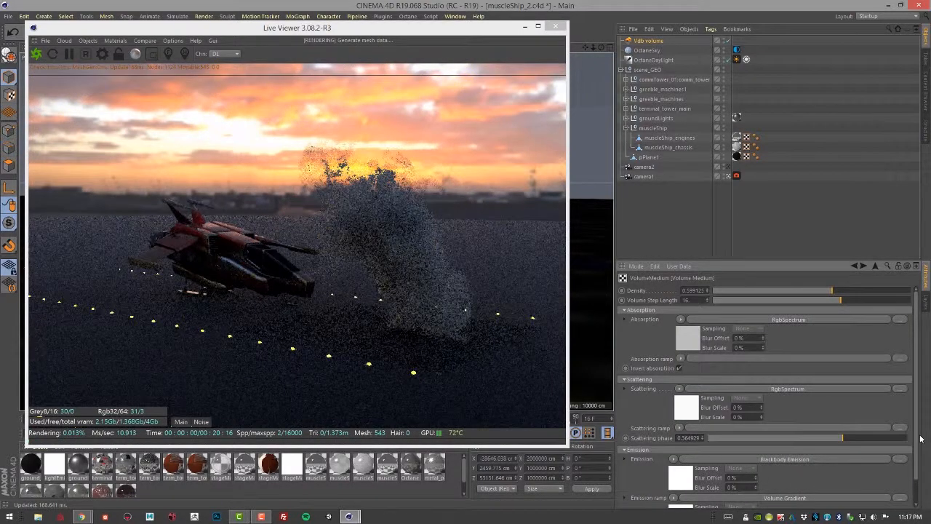
{"action": "scroll", "coordinate": [918, 440], "scroll_direction": "down", "scroll_amount": 2}
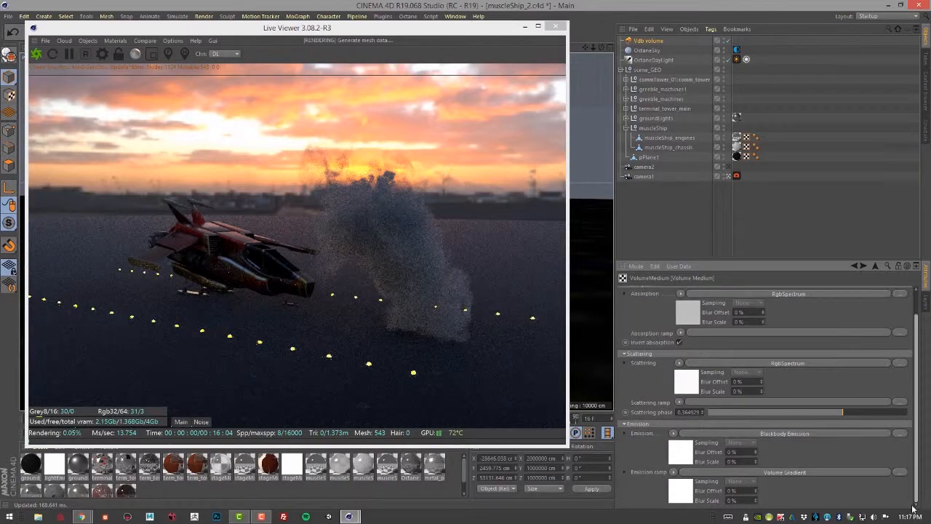
Add a red knot just after the black start of the emission ramp's gradient.
{"action": "left_click", "coordinate": [780, 469]}
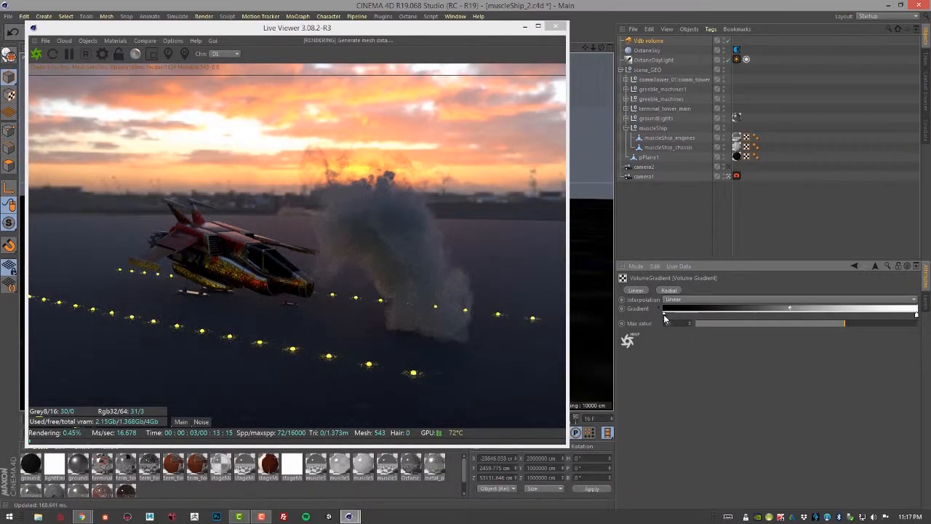
{"action": "left_click_drag", "start_coordinate": [664, 318], "coordinate": [673, 318]}
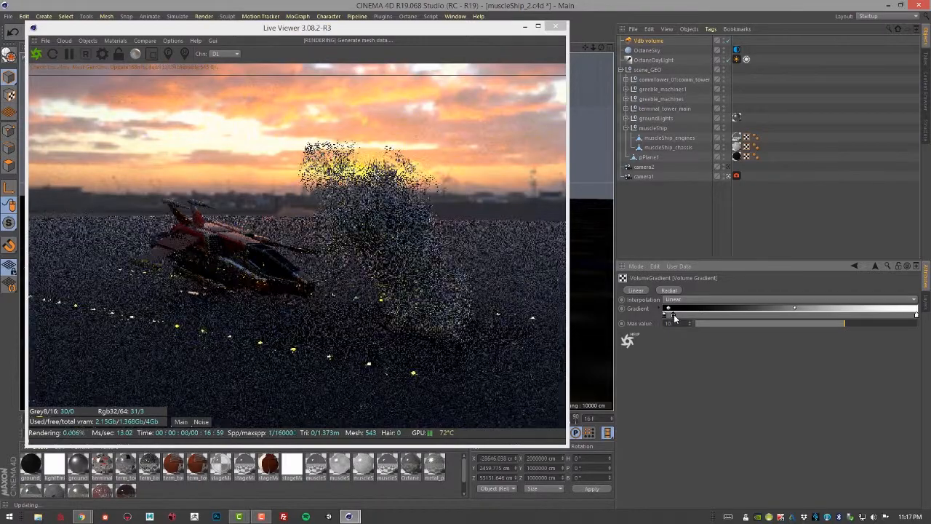
{"action": "double_click", "coordinate": [673, 317]}
{"action": "left_click_drag", "start_coordinate": [740, 320], "coordinate": [751, 320]}
{"action": "left_click_drag", "start_coordinate": [674, 325], "coordinate": [774, 310]}
{"action": "left_click", "coordinate": [656, 351]}
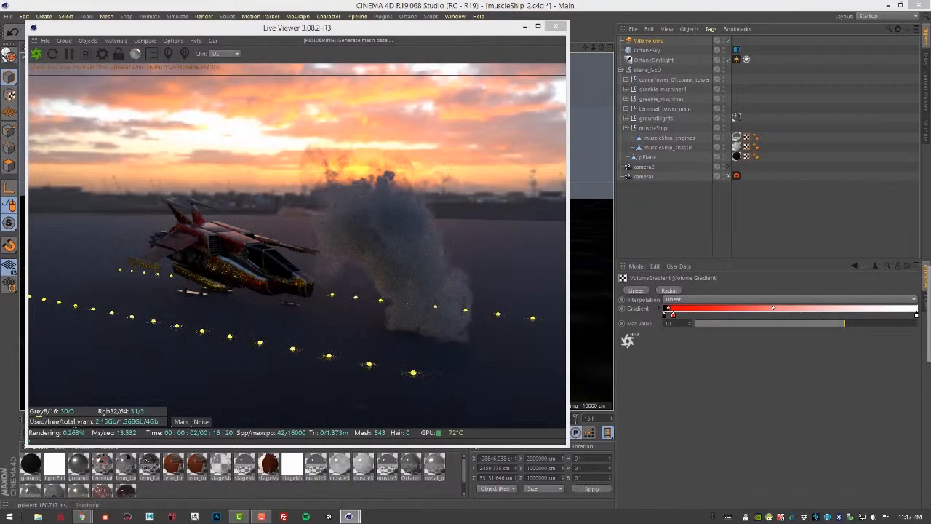
Colour the end knot of the emission gradient yellow, with hue about 61, saturation 100% and value 100%.
{"action": "double_click", "coordinate": [916, 315]}
{"action": "left_click_drag", "start_coordinate": [868, 235], "coordinate": [659, 183]}
{"action": "left_click", "coordinate": [660, 222]}
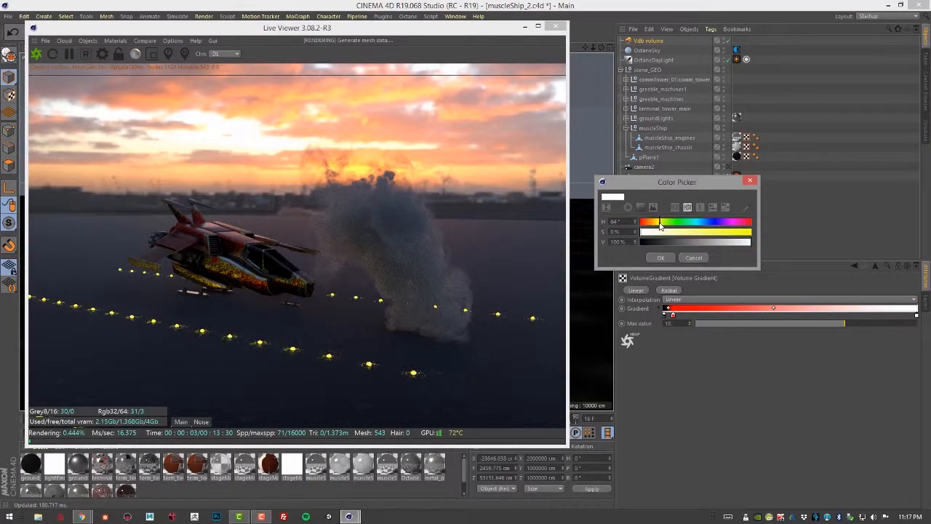
{"action": "left_click_drag", "start_coordinate": [687, 230], "coordinate": [758, 241]}
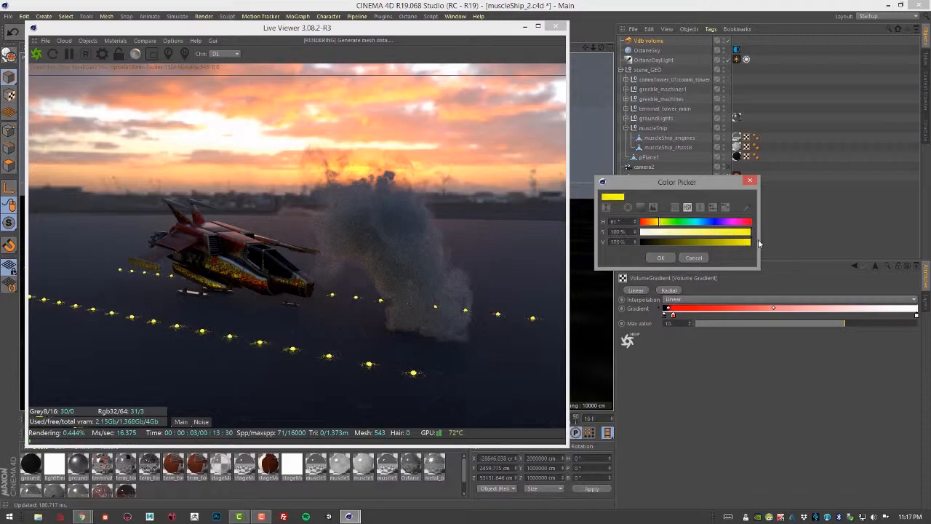
{"action": "left_click", "coordinate": [660, 258]}
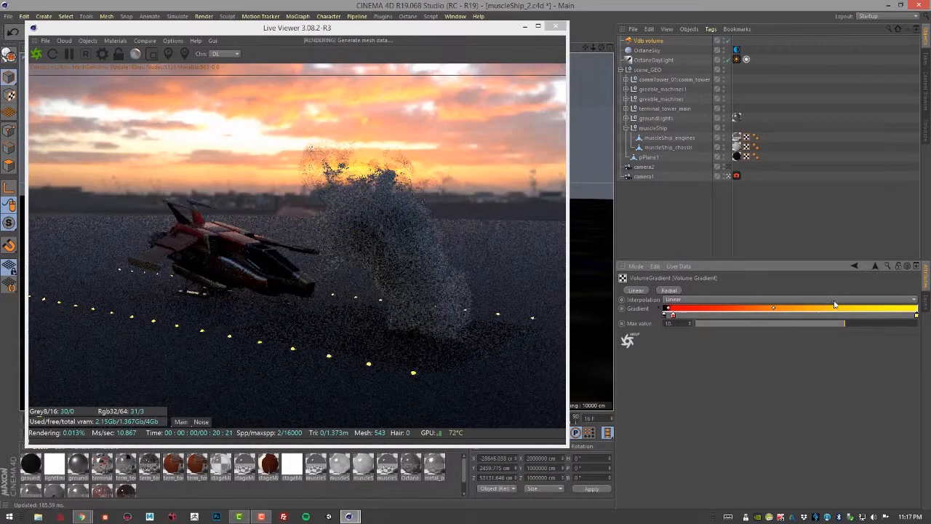
Add an orange knot about three quarters along the emission gradient and lower the gradient's Max value to about 0.0028.
{"action": "left_click", "coordinate": [848, 314]}
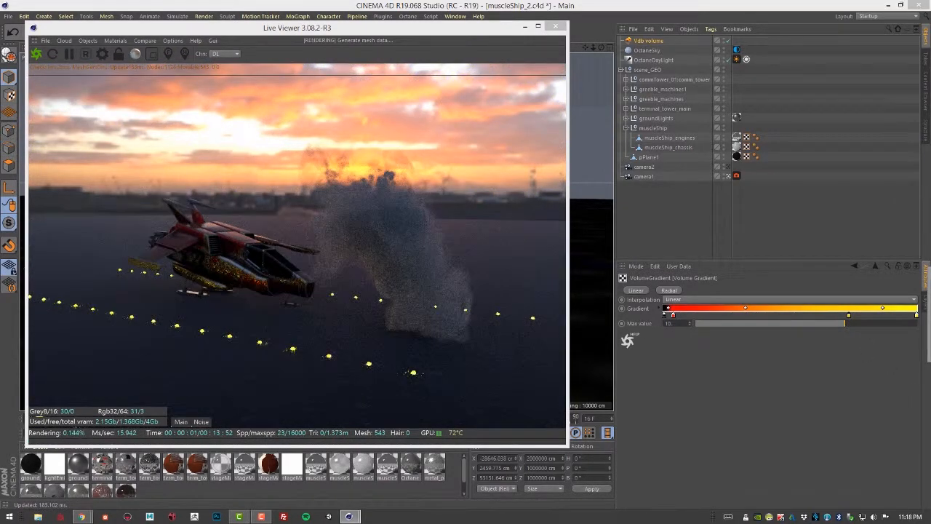
{"action": "double_click", "coordinate": [848, 314]}
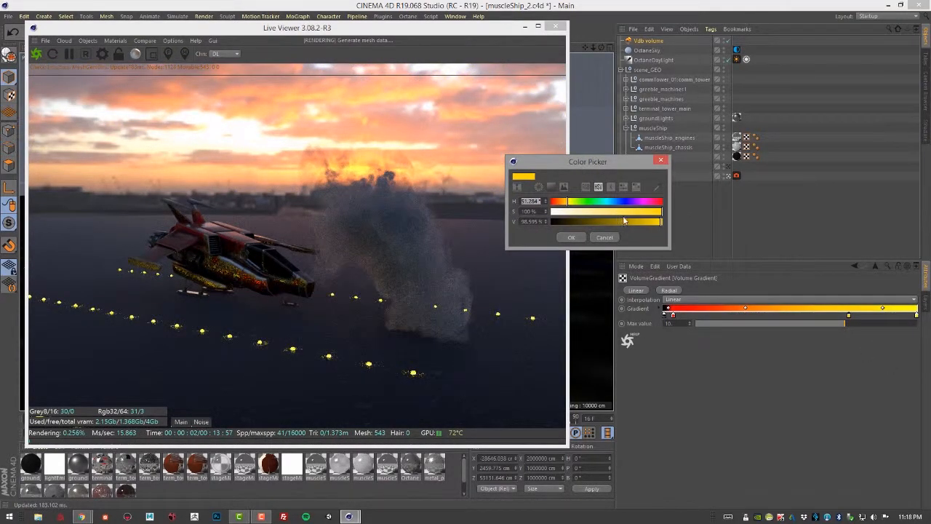
{"action": "left_click_drag", "start_coordinate": [576, 197], "coordinate": [557, 201]}
{"action": "left_click_drag", "start_coordinate": [660, 222], "coordinate": [657, 225]}
{"action": "left_click", "coordinate": [572, 237]}
{"action": "left_click_drag", "start_coordinate": [844, 323], "coordinate": [708, 324]}
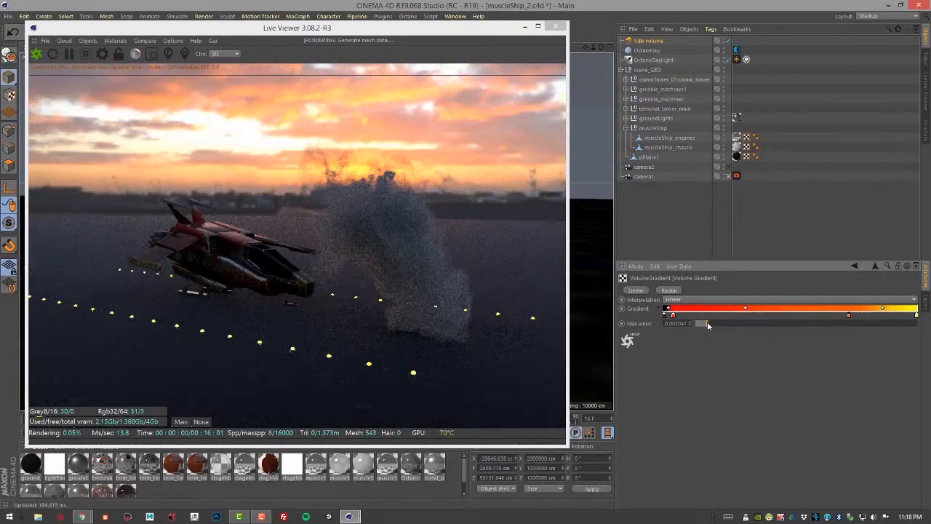
{"action": "mouse_move", "coordinate": [699, 322]}
{"action": "left_mouse_down"}
{"action": "mouse_move", "coordinate": [814, 322]}
{"action": "mouse_move", "coordinate": [709, 321]}
{"action": "left_mouse_up"}
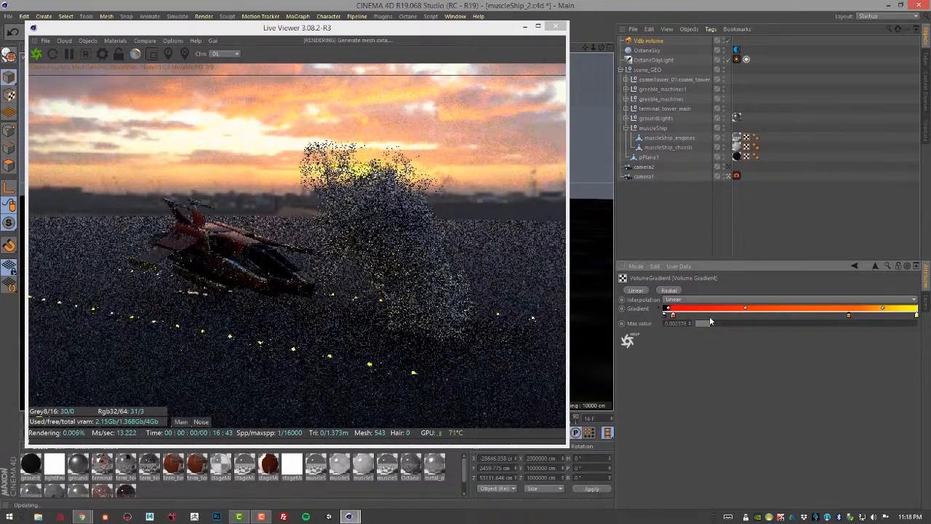
Return to the volume medium's Blackbody Emission, try a Power of about 101, and set the Power to 1.
{"action": "left_click", "coordinate": [854, 266]}
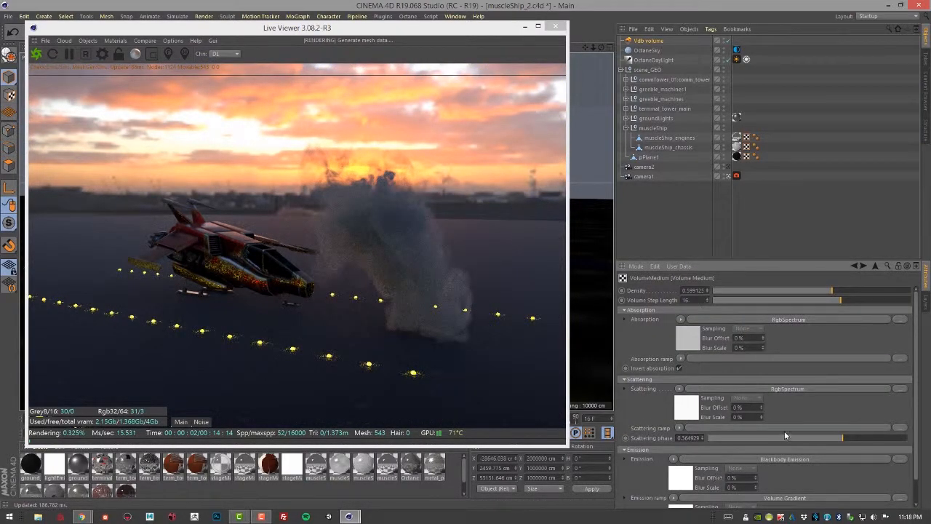
{"action": "left_click", "coordinate": [779, 458]}
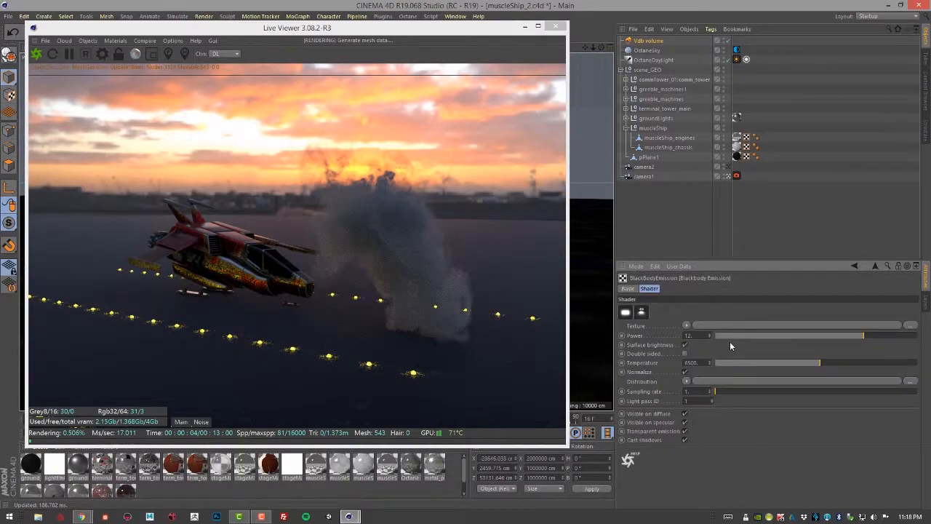
{"action": "left_click_drag", "start_coordinate": [863, 336], "coordinate": [867, 335]}
{"action": "left_click", "coordinate": [890, 335]}
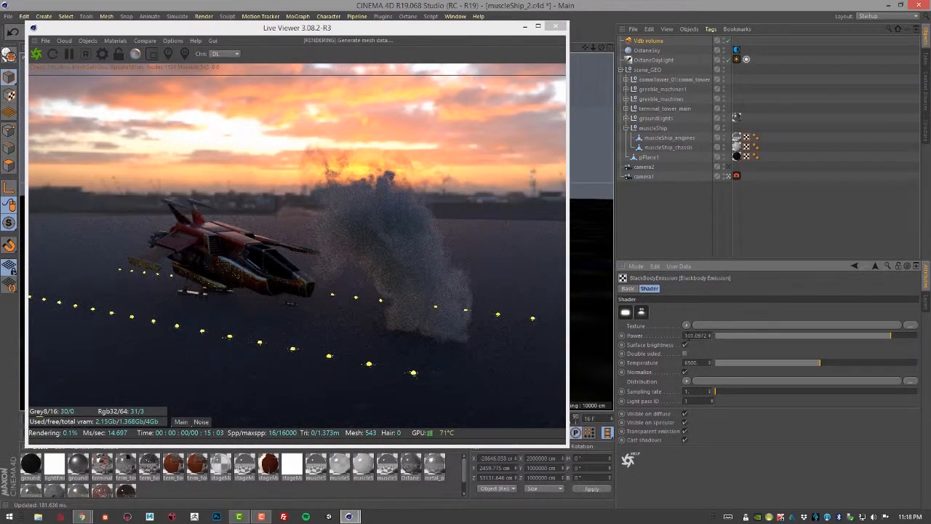
{"action": "double_click", "coordinate": [694, 336]}
{"action": "type", "text": "1"}
{"action": "key", "text": "Return"}
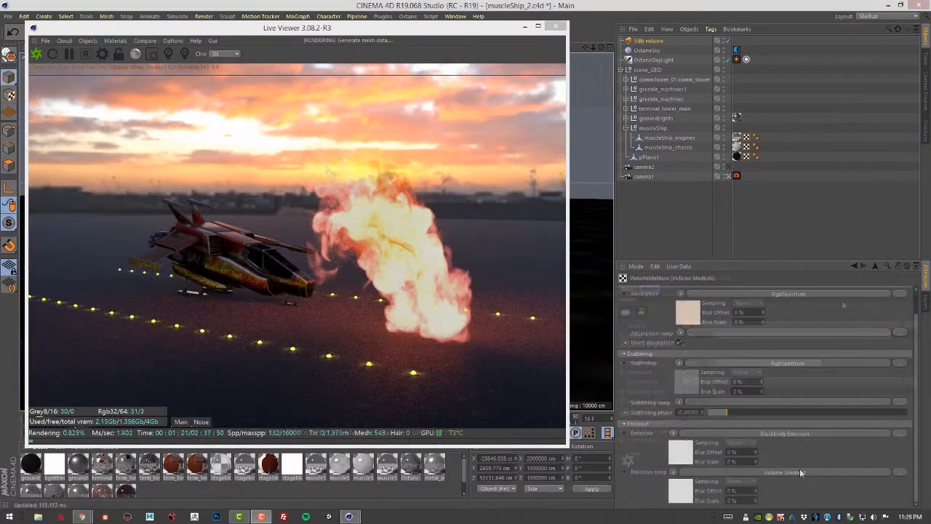
Review the emission ramp's gradient and the volume medium's density, absorption and scattering settings, and set the Blackbody Emission's Power to 25.
{"action": "left_click", "coordinate": [799, 472]}
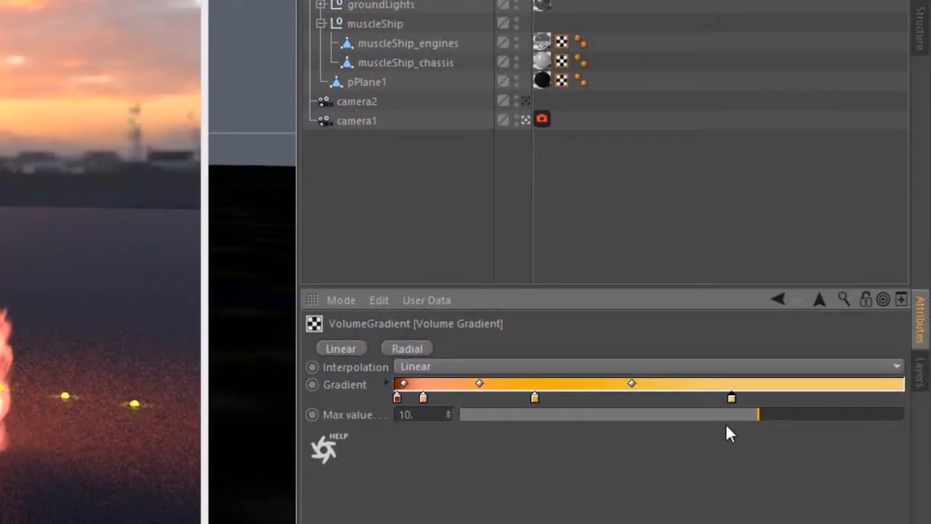
{"action": "left_click", "coordinate": [778, 299]}
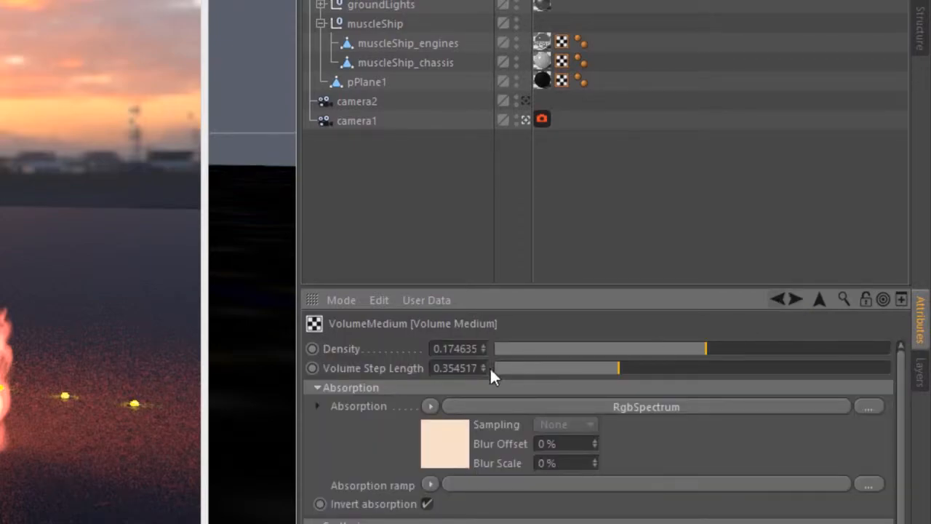
{"action": "left_click", "coordinate": [431, 348]}
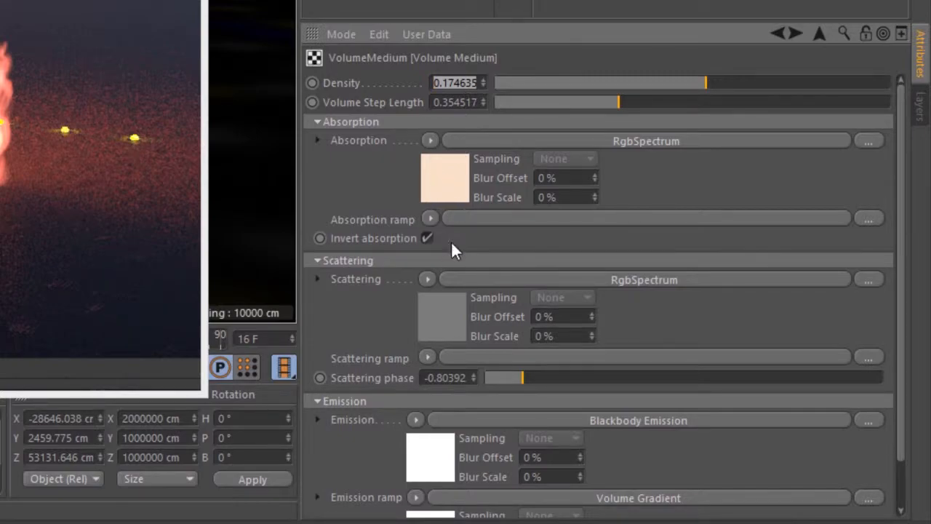
{"action": "scroll", "coordinate": [477, 346], "scroll_direction": "down", "scroll_amount": 2}
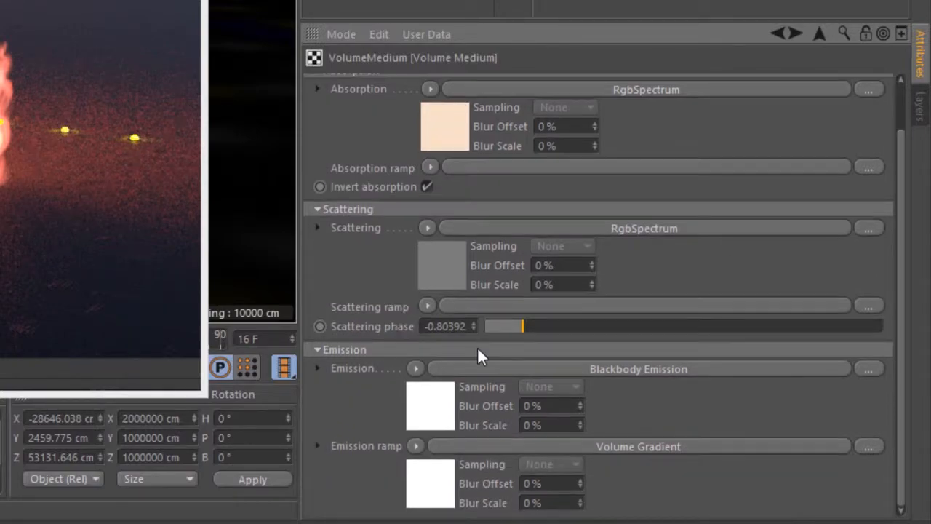
{"action": "left_click", "coordinate": [530, 367]}
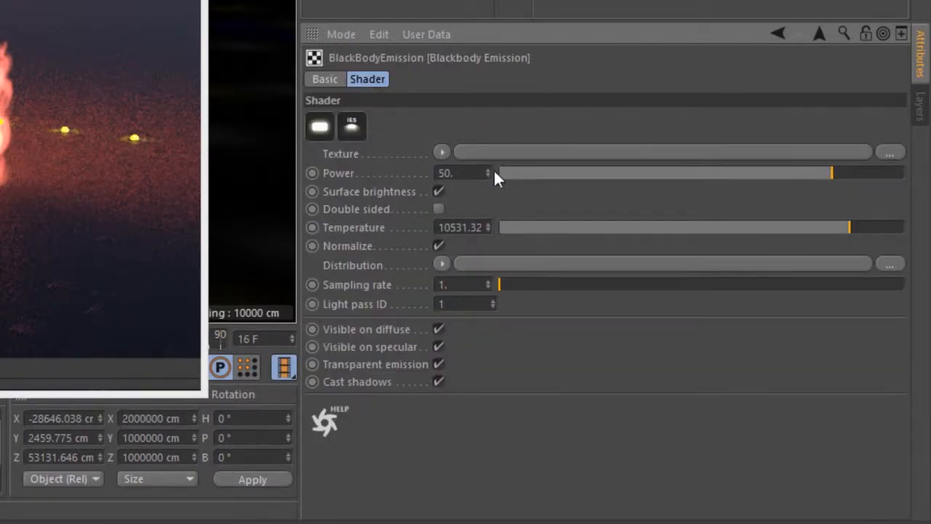
{"action": "type", "text": "25"}
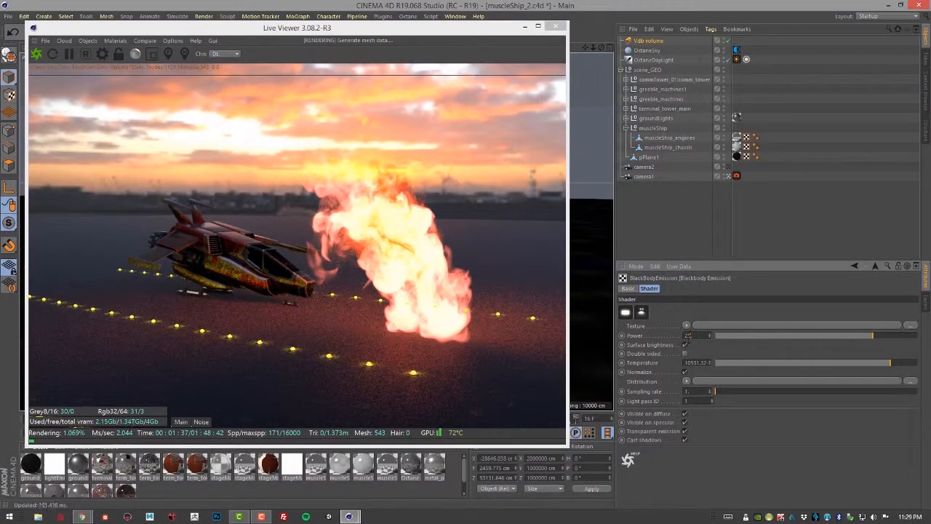
{"action": "key", "text": "Return"}
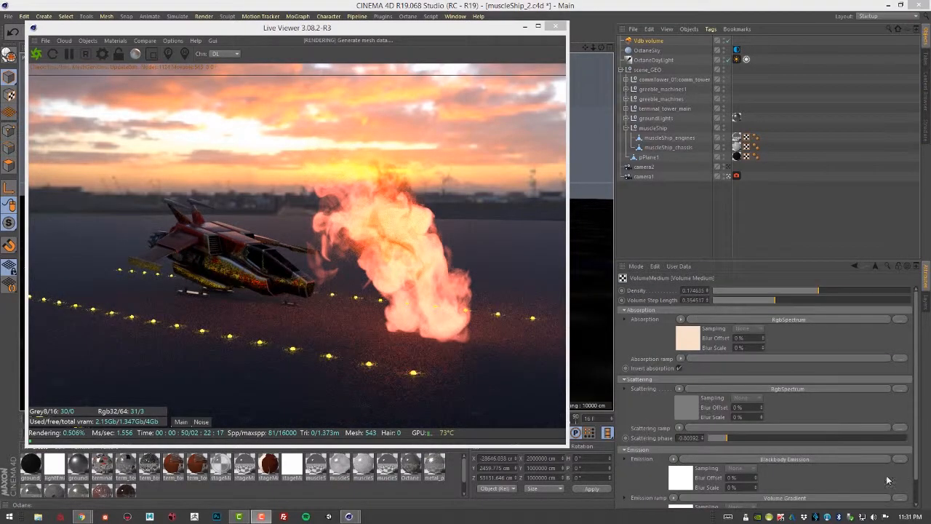
Adjust the volume medium's Scattering phase to about -0.8 and go back to the volume object's Vdb settings.
{"action": "mouse_move", "coordinate": [726, 437]}
{"action": "left_mouse_down"}
{"action": "mouse_move", "coordinate": [875, 439]}
{"action": "mouse_move", "coordinate": [727, 438]}
{"action": "left_mouse_up"}
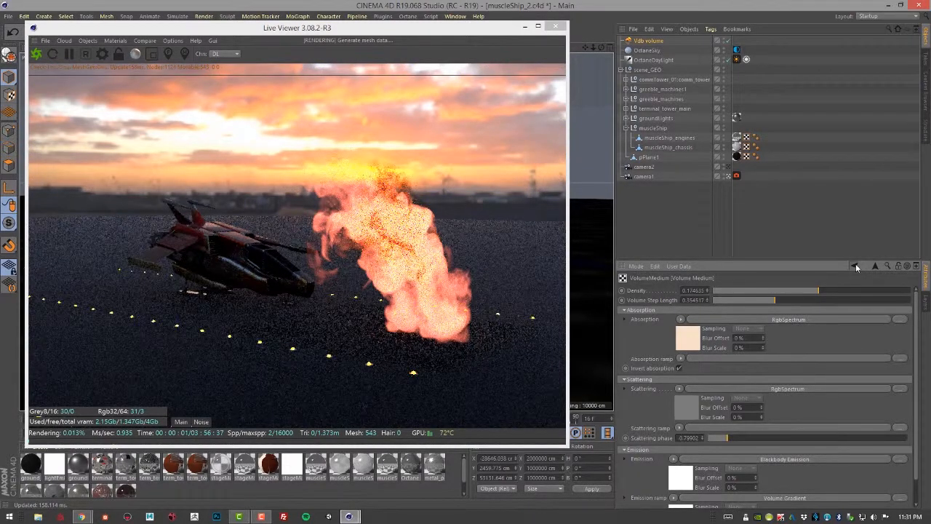
{"action": "left_click", "coordinate": [855, 266]}
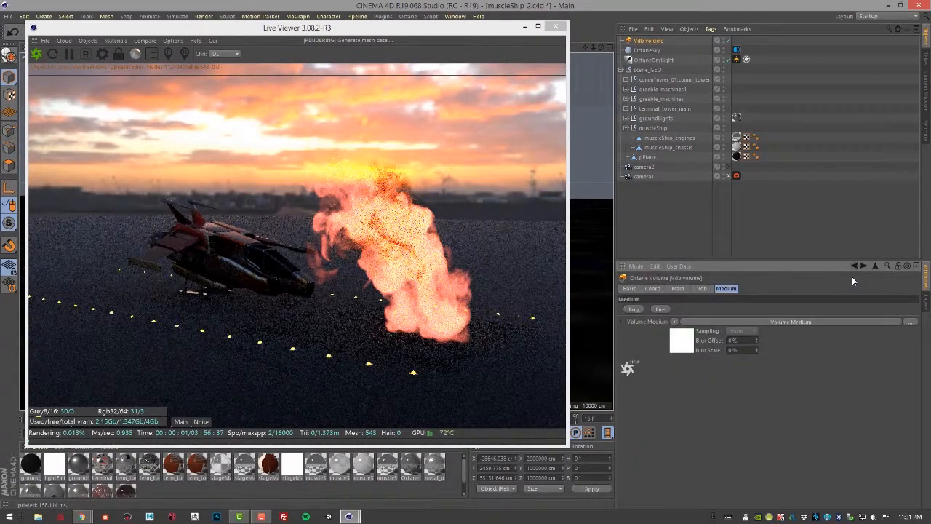
{"action": "left_click", "coordinate": [700, 289]}
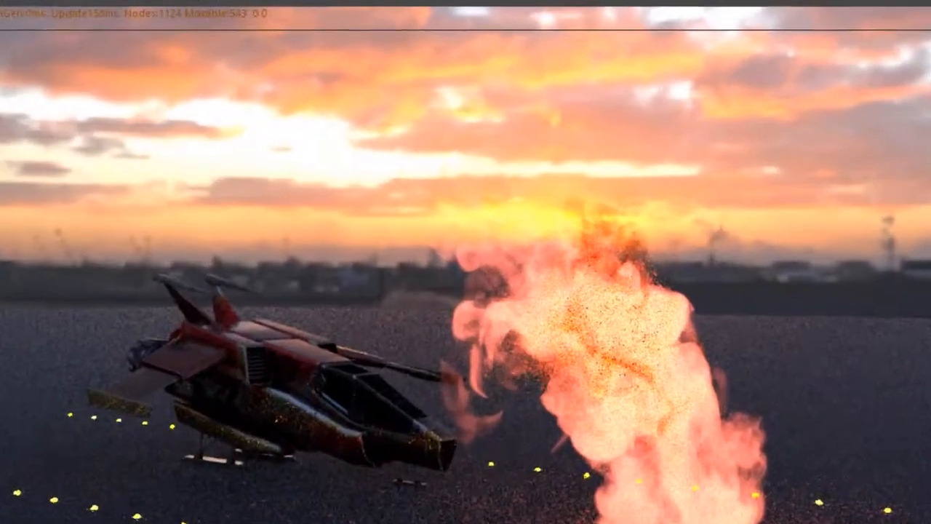
Browse for the volume's source file and examine the numbered newSteam VDB files, including newSteam.40.VDB and newSteam.30.VDB.
{"action": "left_click", "coordinate": [903, 309]}
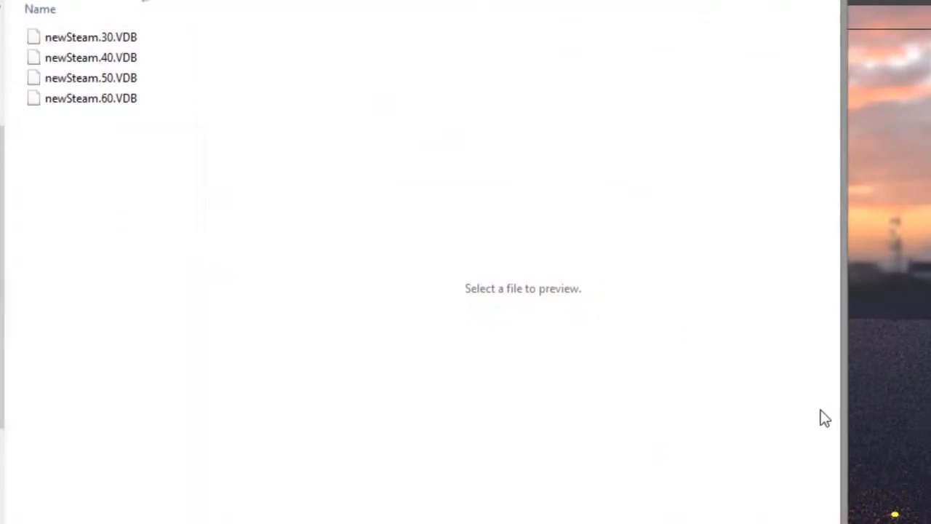
{"action": "left_click", "coordinate": [82, 58]}
{"action": "left_click", "coordinate": [65, 41]}
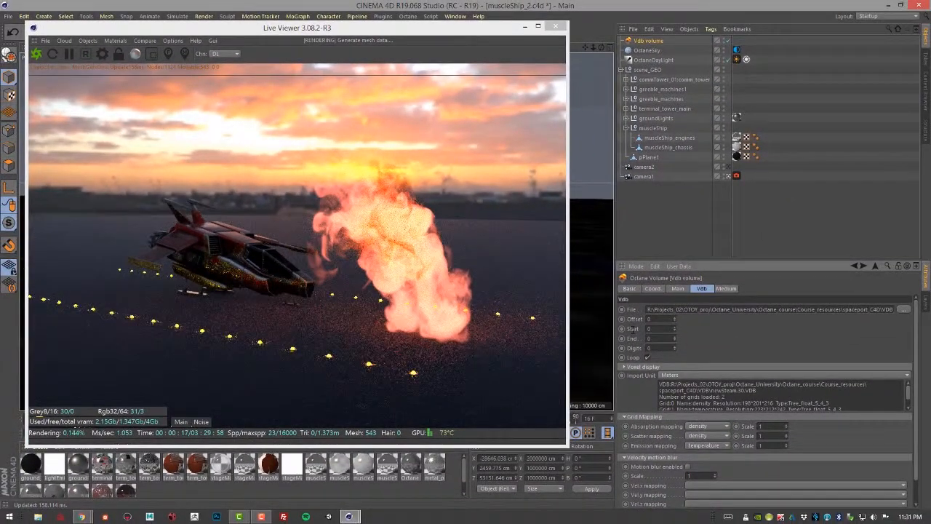
Open the End frame of the VDB sequence for editing.
{"action": "left_click_drag", "start_coordinate": [654, 329], "coordinate": [622, 340]}
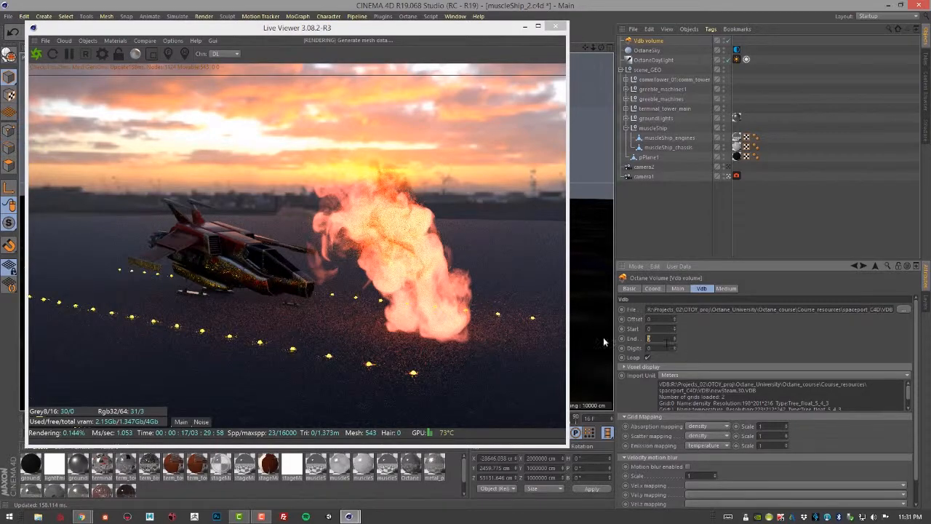